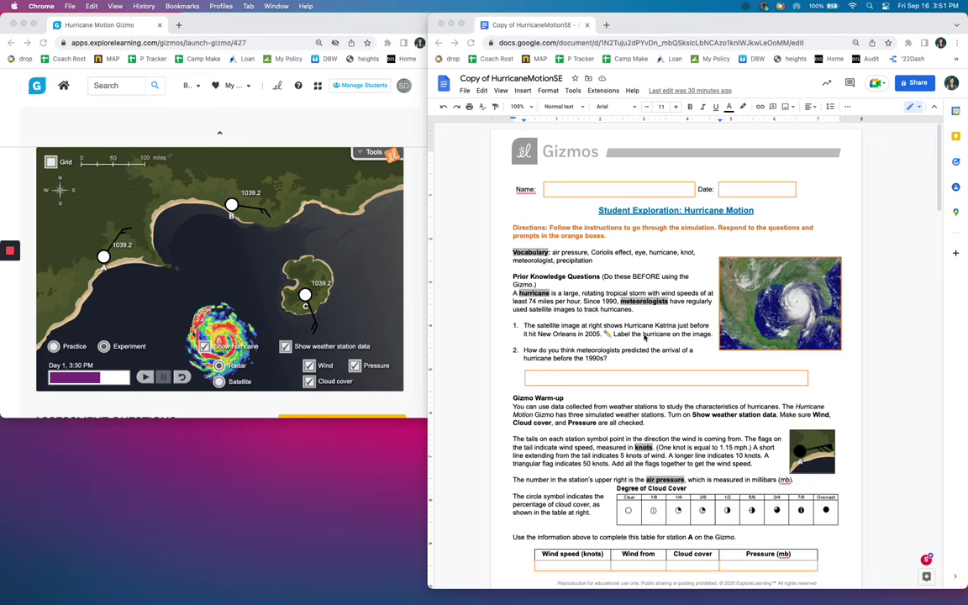
Step: Scroll the worksheet past the Prior Knowledge questions to the Gizmo Warm-up and station A table
{"action": "scroll", "coordinate": [644, 335], "scroll_direction": "down", "scroll_amount": 1}
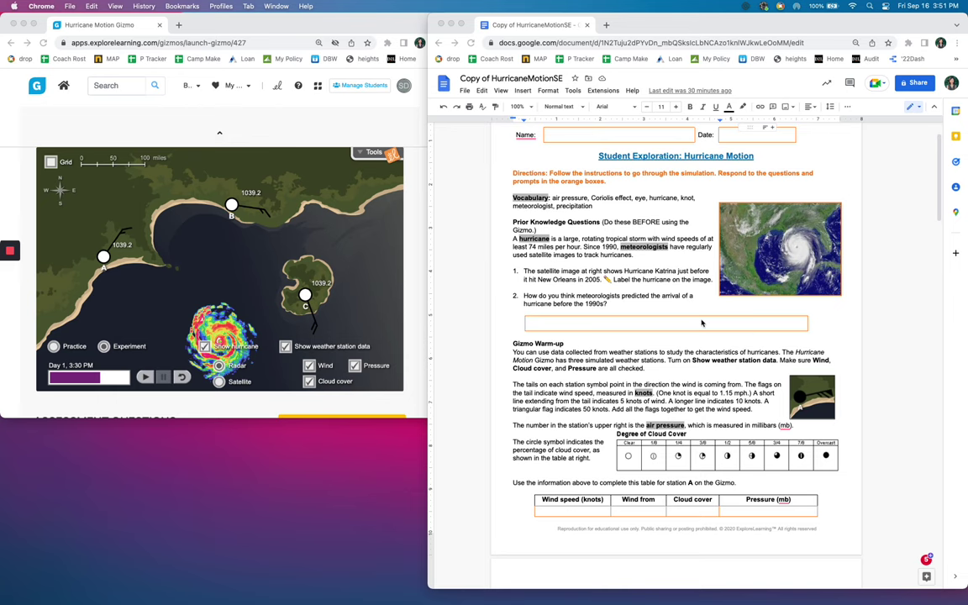
{"action": "scroll", "coordinate": [701, 323], "scroll_direction": "down", "scroll_amount": 5}
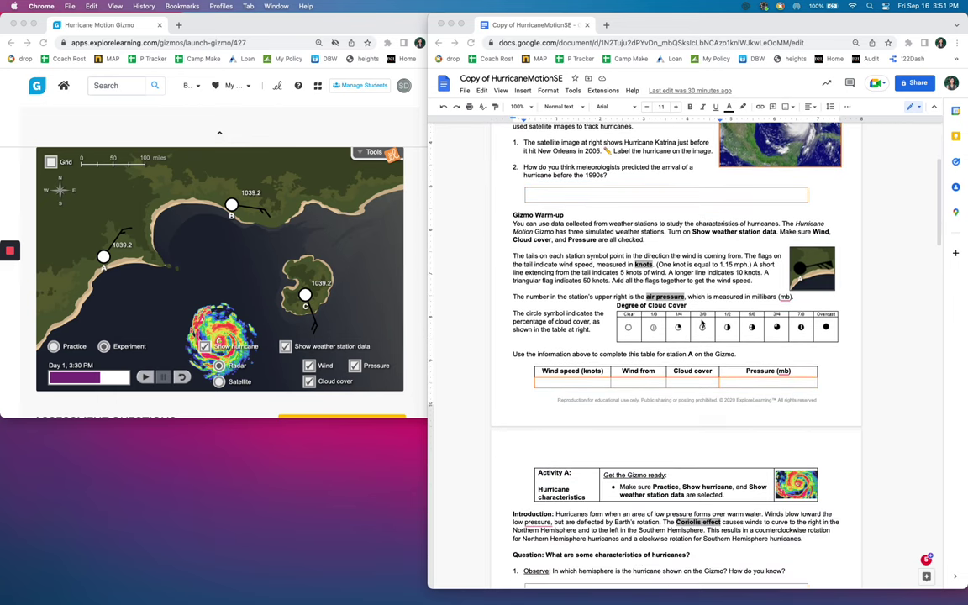
Step: Scroll the worksheet slightly further to reveal Activity A and question 1
{"action": "scroll", "coordinate": [702, 322], "scroll_direction": "down", "scroll_amount": 3}
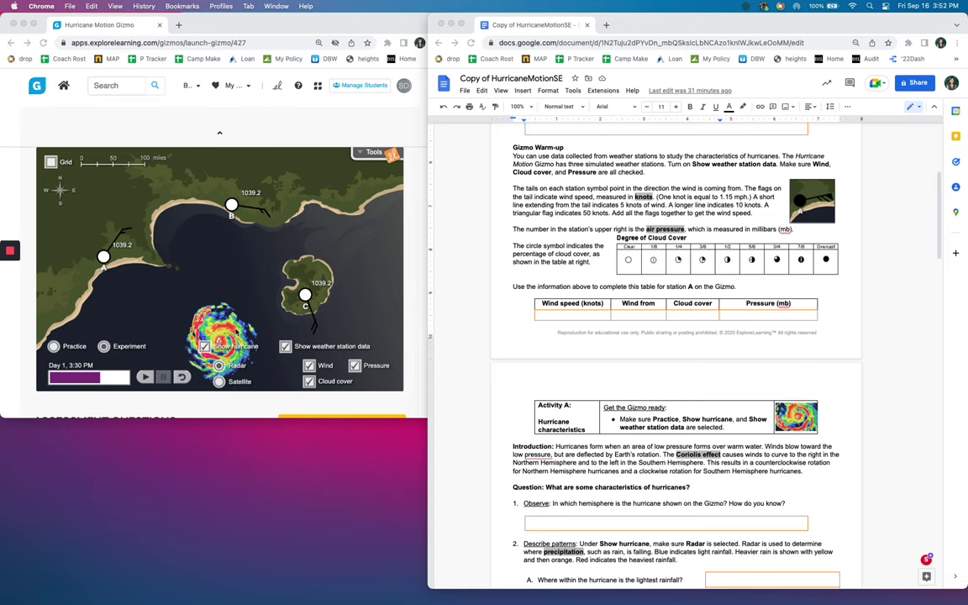
Step: Drag the hurricane to the map centre, then onto station C, bringing station B to 1015.5 mb
{"action": "left_click", "coordinate": [203, 300]}
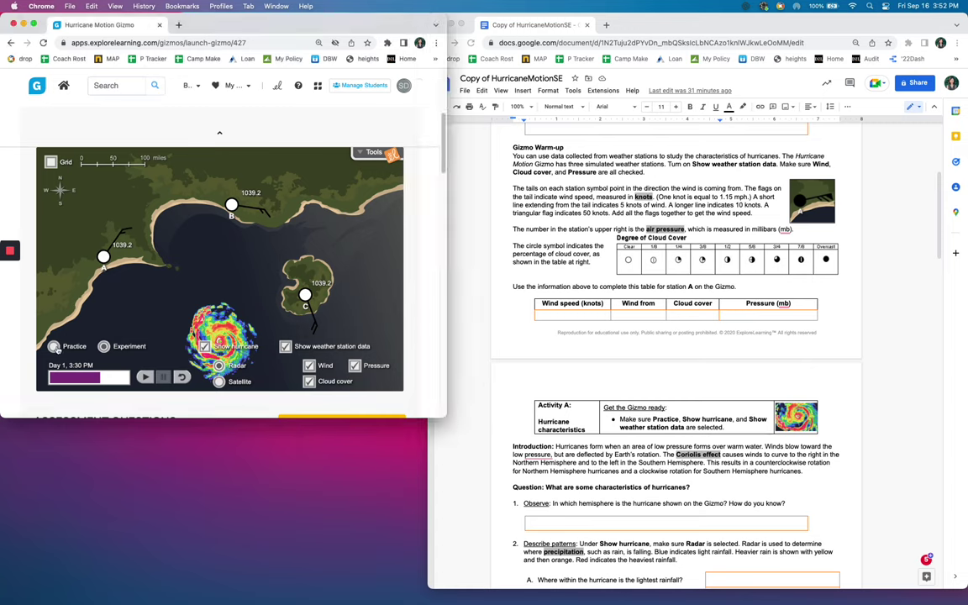
{"action": "left_click_drag", "start_coordinate": [223, 335], "coordinate": [243, 299]}
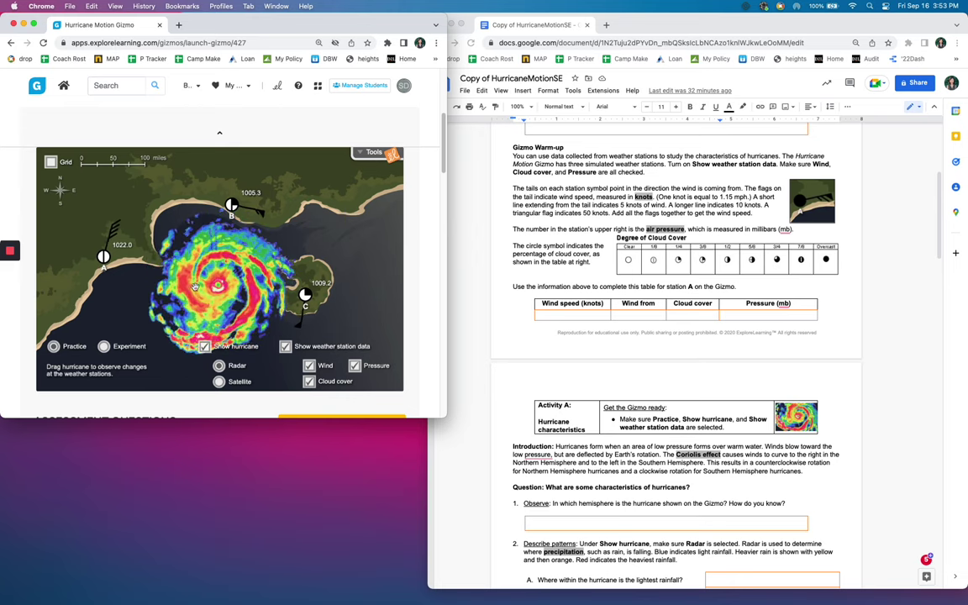
{"action": "left_click_drag", "start_coordinate": [227, 290], "coordinate": [285, 292]}
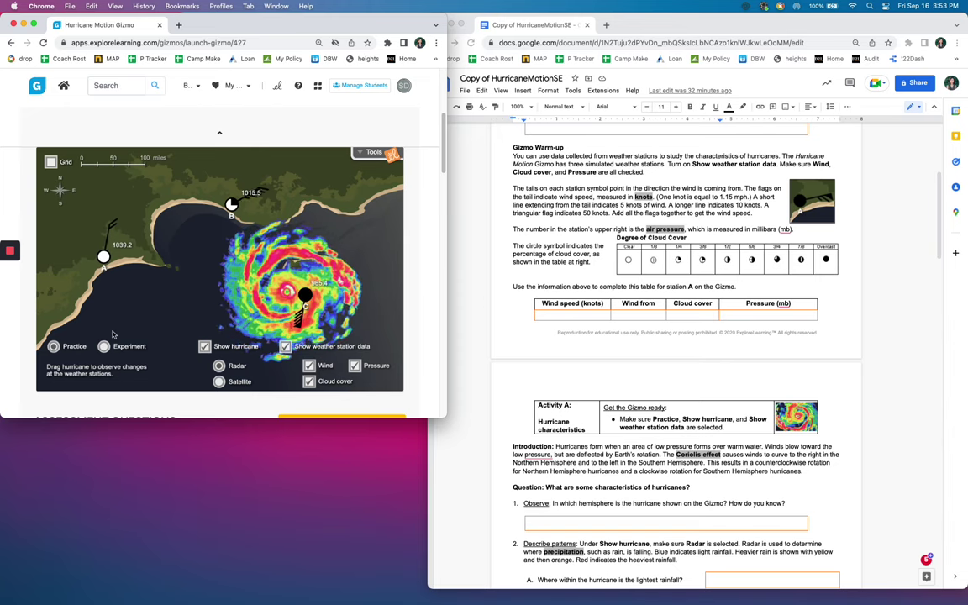
Step: Reload the Hurricane Motion Gizmo and turn on Show weather station data
{"action": "left_click", "coordinate": [43, 43]}
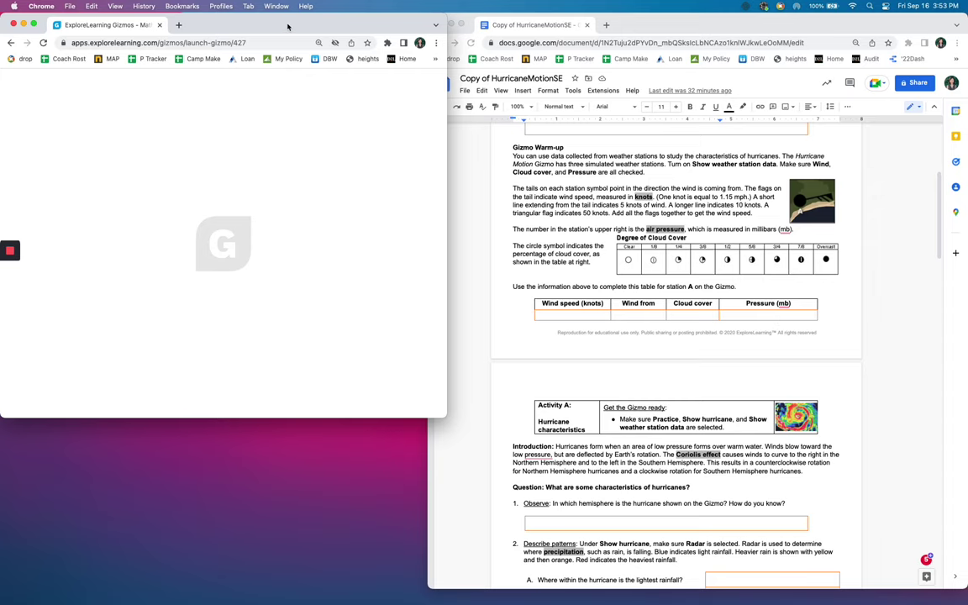
{"action": "left_click_drag", "start_coordinate": [287, 27], "coordinate": [304, 30]}
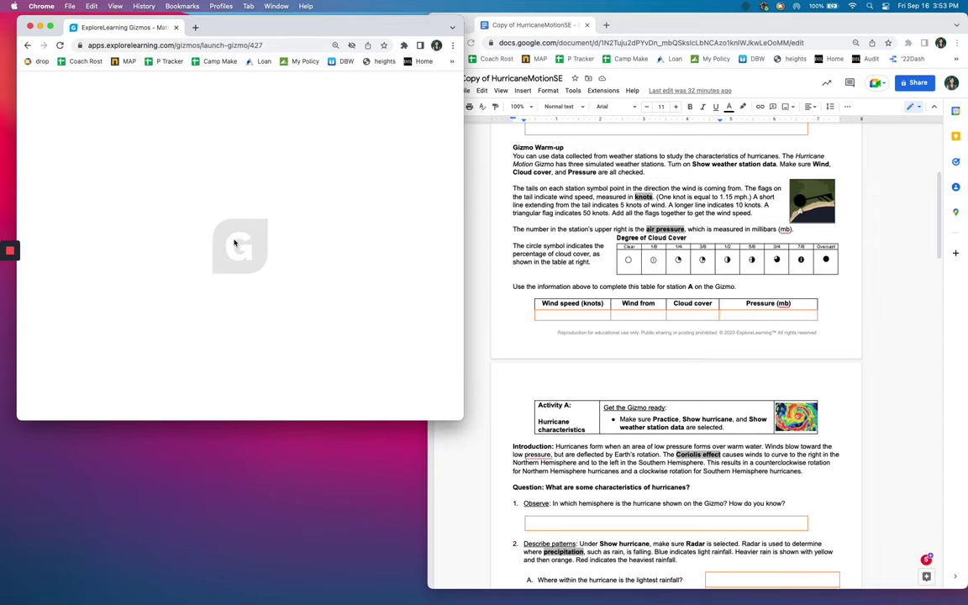
{"action": "left_click", "coordinate": [59, 46]}
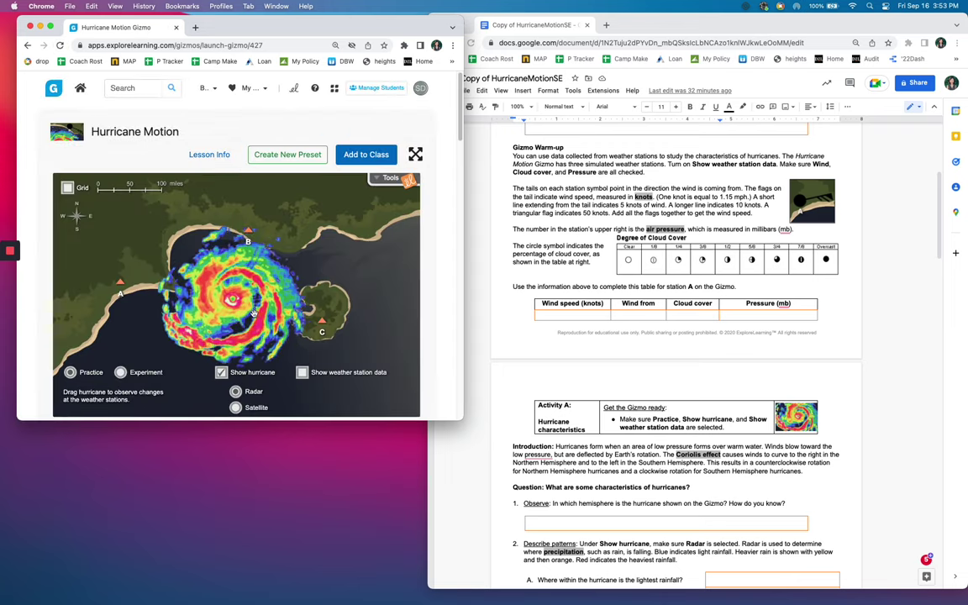
{"action": "scroll", "coordinate": [254, 312], "scroll_direction": "down", "scroll_amount": 4}
{"action": "scroll", "coordinate": [324, 241], "scroll_direction": "up", "scroll_amount": 3}
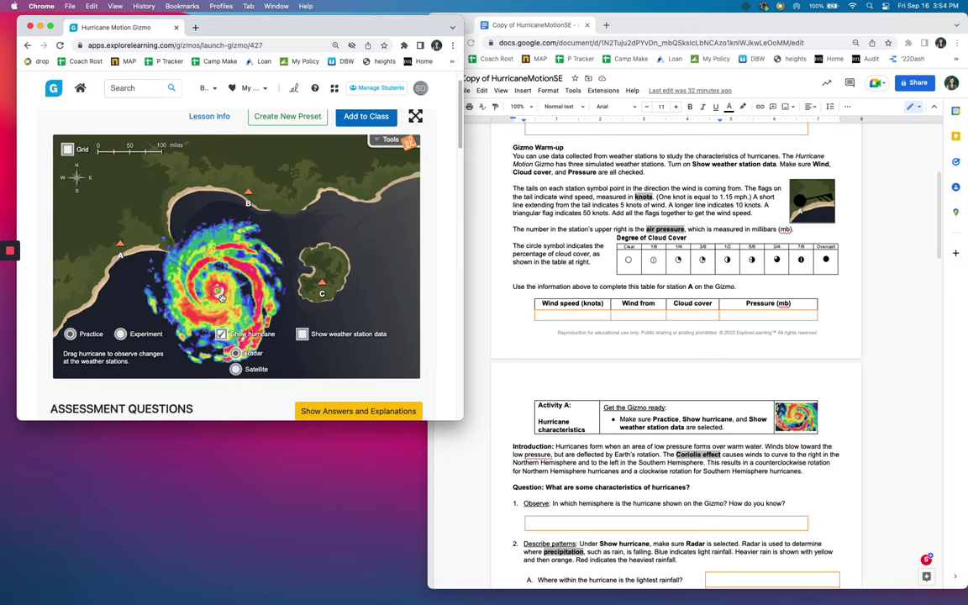
{"action": "left_click", "coordinate": [301, 336]}
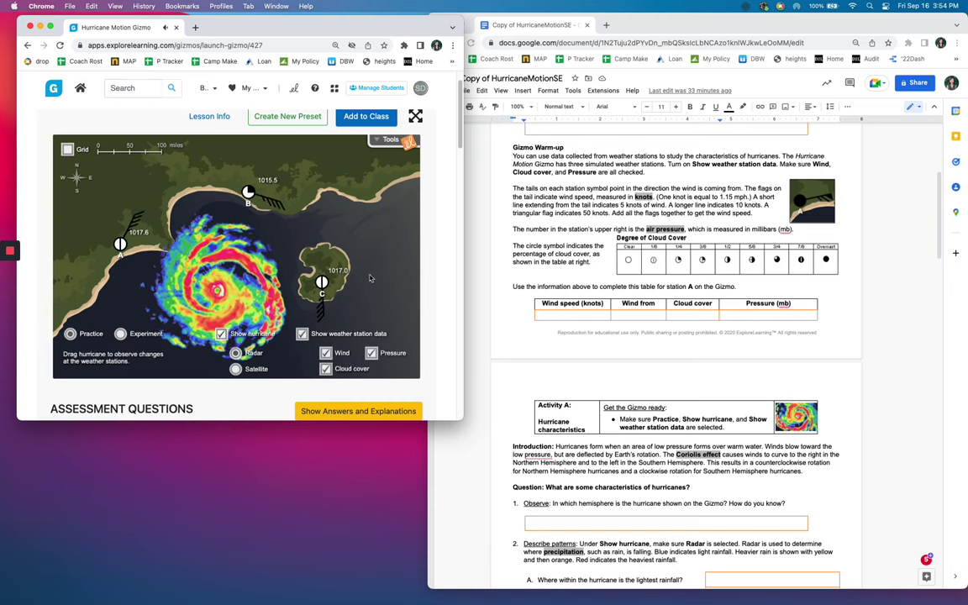
Step: Scroll the worksheet to Activity A questions 1–4 on rainfall, cloud cover and the eye
{"action": "scroll", "coordinate": [622, 295], "scroll_direction": "down", "scroll_amount": 5}
{"action": "scroll", "coordinate": [623, 295], "scroll_direction": "up", "scroll_amount": 2}
{"action": "scroll", "coordinate": [696, 271], "scroll_direction": "up", "scroll_amount": 2}
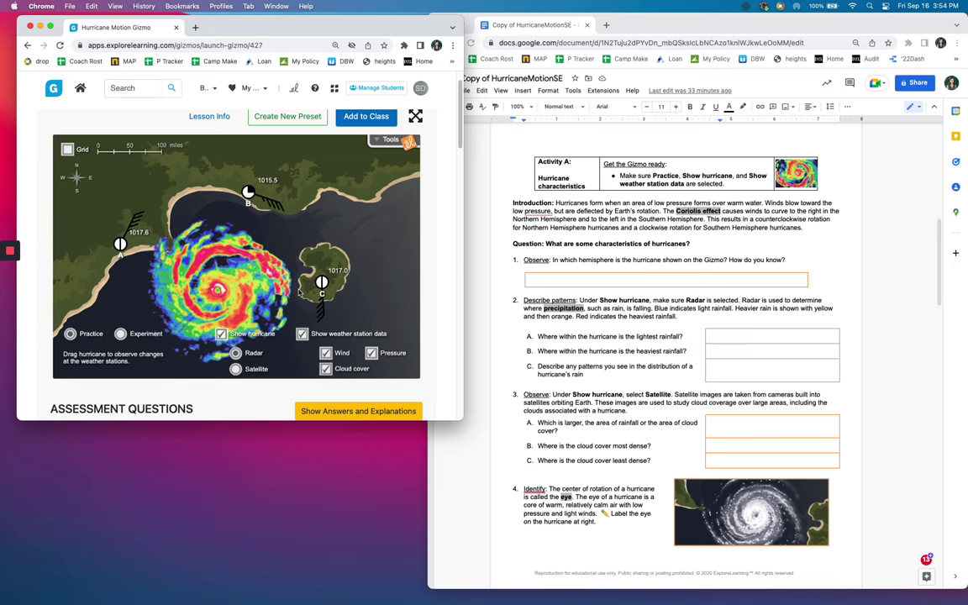
Step: Scroll the worksheet down to the Classify question and its hurricane category table
{"action": "scroll", "coordinate": [646, 256], "scroll_direction": "down", "scroll_amount": 3}
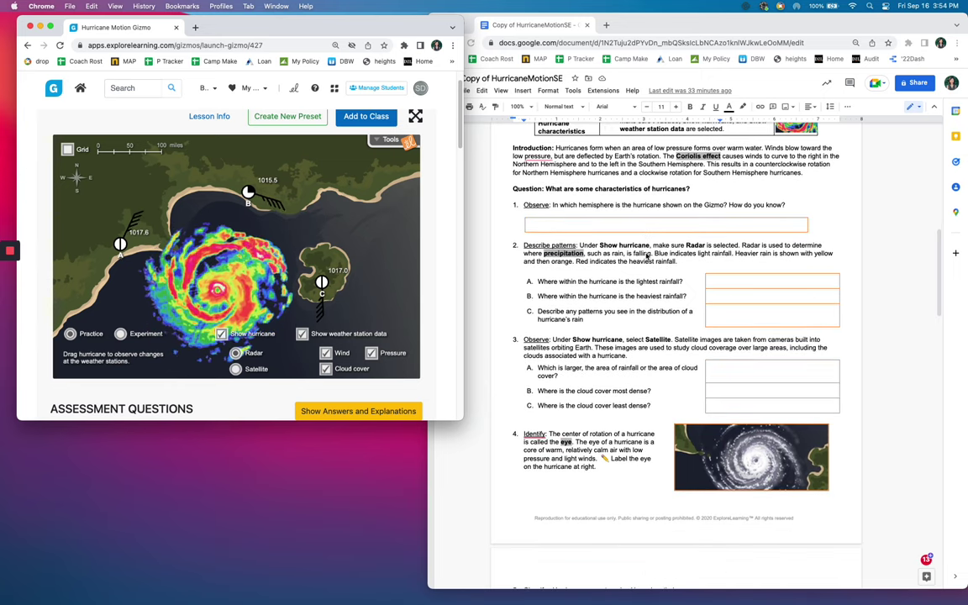
{"action": "scroll", "coordinate": [654, 263], "scroll_direction": "down", "scroll_amount": 2}
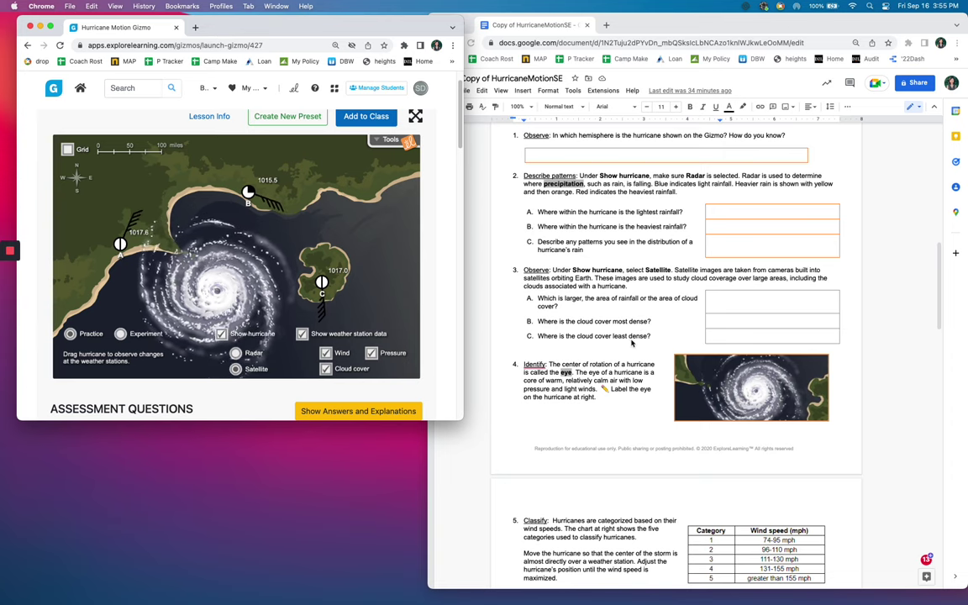
Step: Scroll the worksheet down to questions 5 and 6 while the Gizmo stays on Satellite
{"action": "scroll", "coordinate": [630, 341], "scroll_direction": "down", "scroll_amount": 2}
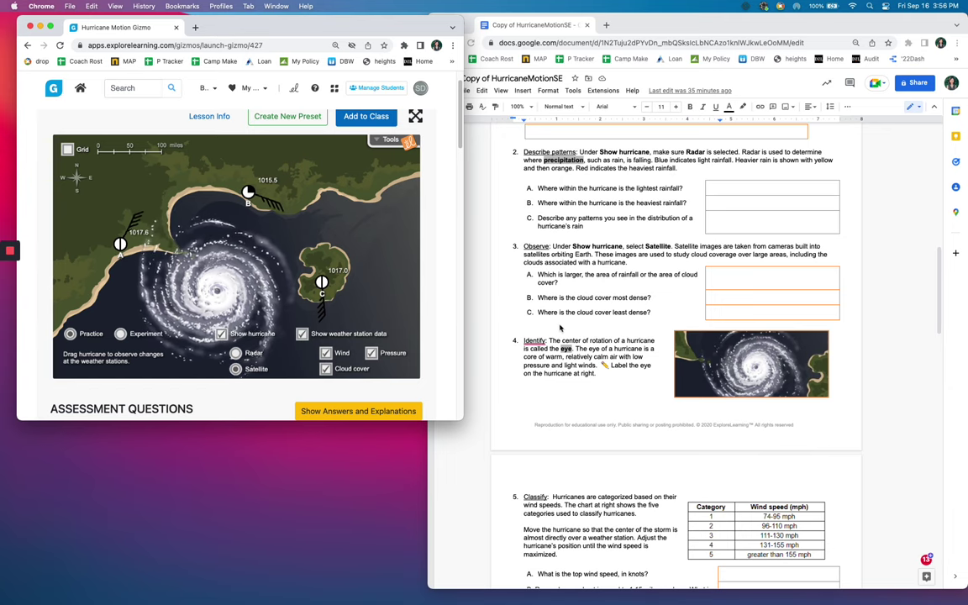
{"action": "scroll", "coordinate": [561, 329], "scroll_direction": "down", "scroll_amount": 2}
{"action": "scroll", "coordinate": [562, 330], "scroll_direction": "down", "scroll_amount": 1}
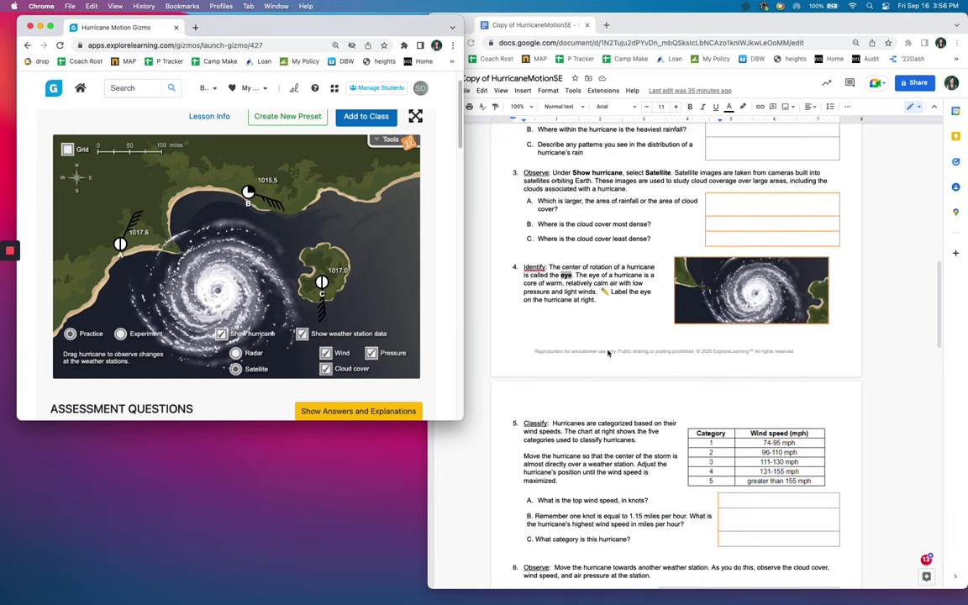
{"action": "scroll", "coordinate": [608, 353], "scroll_direction": "down", "scroll_amount": 2}
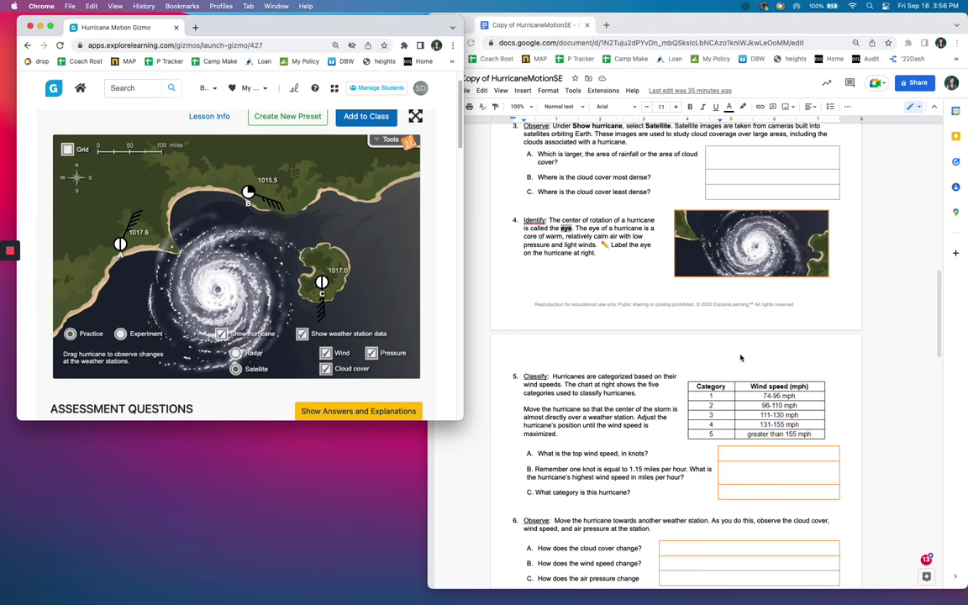
Step: Scroll the worksheet through questions 5–8, including the wind direction table
{"action": "scroll", "coordinate": [738, 360], "scroll_direction": "down", "scroll_amount": 1}
{"action": "scroll", "coordinate": [739, 360], "scroll_direction": "down", "scroll_amount": 4}
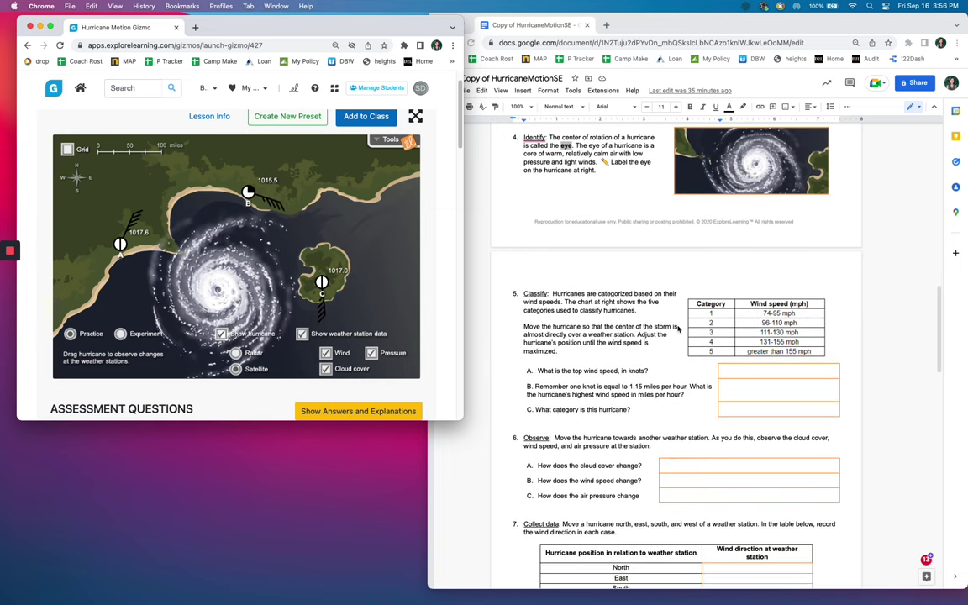
{"action": "scroll", "coordinate": [679, 330], "scroll_direction": "down", "scroll_amount": 1}
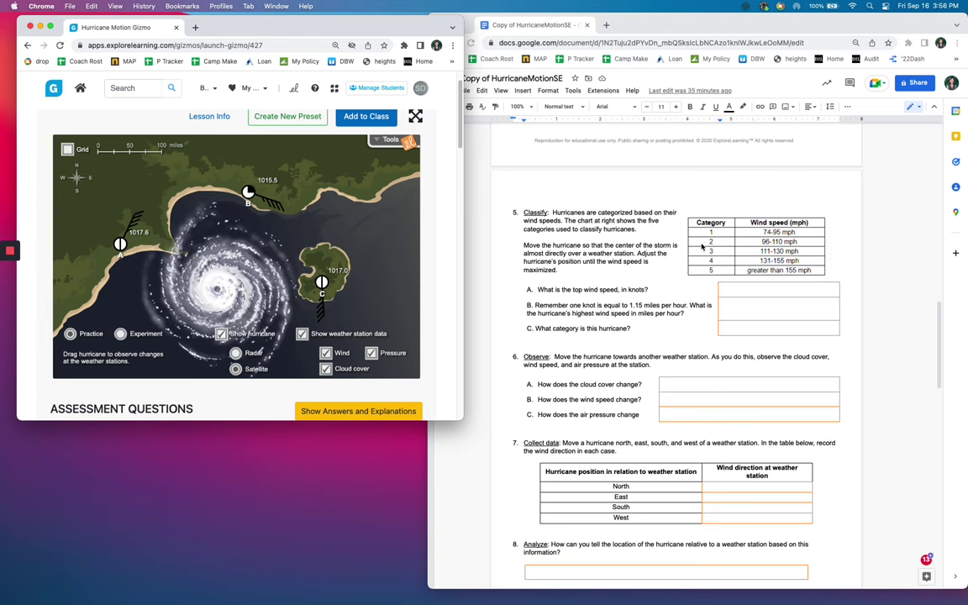
{"action": "scroll", "coordinate": [702, 246], "scroll_direction": "down", "scroll_amount": 2}
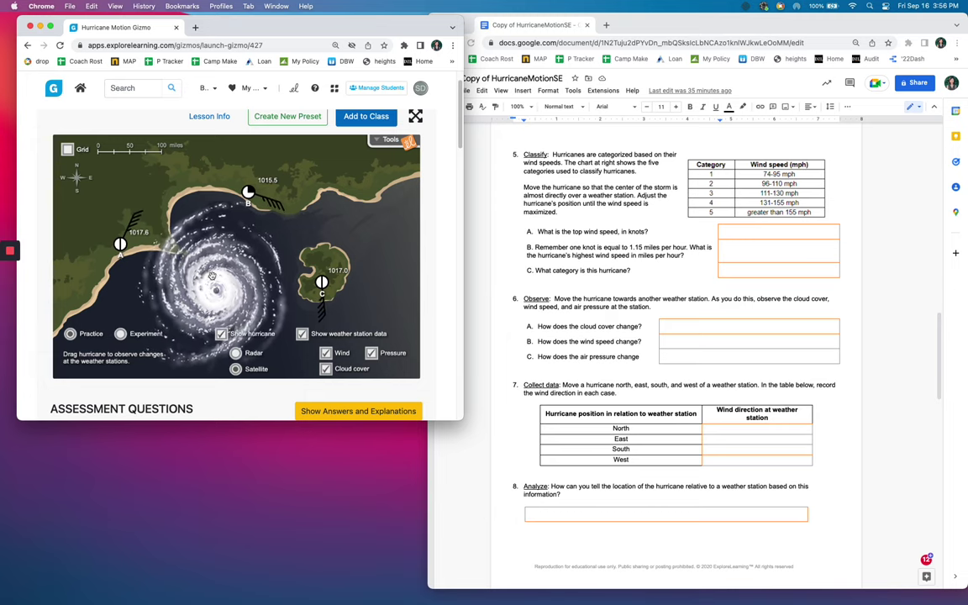
{"action": "scroll", "coordinate": [552, 283], "scroll_direction": "up", "scroll_amount": 5}
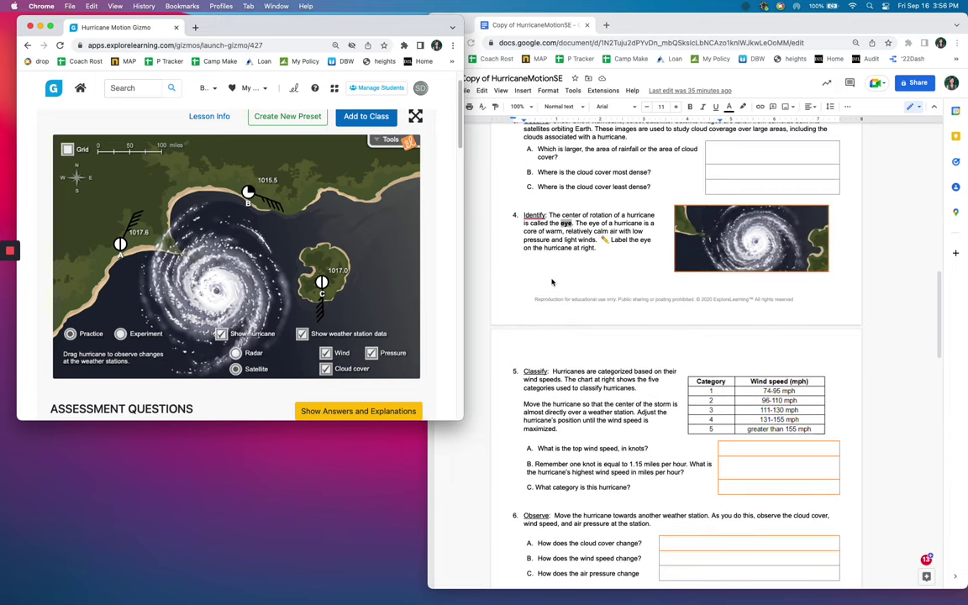
{"action": "scroll", "coordinate": [552, 283], "scroll_direction": "down", "scroll_amount": 5}
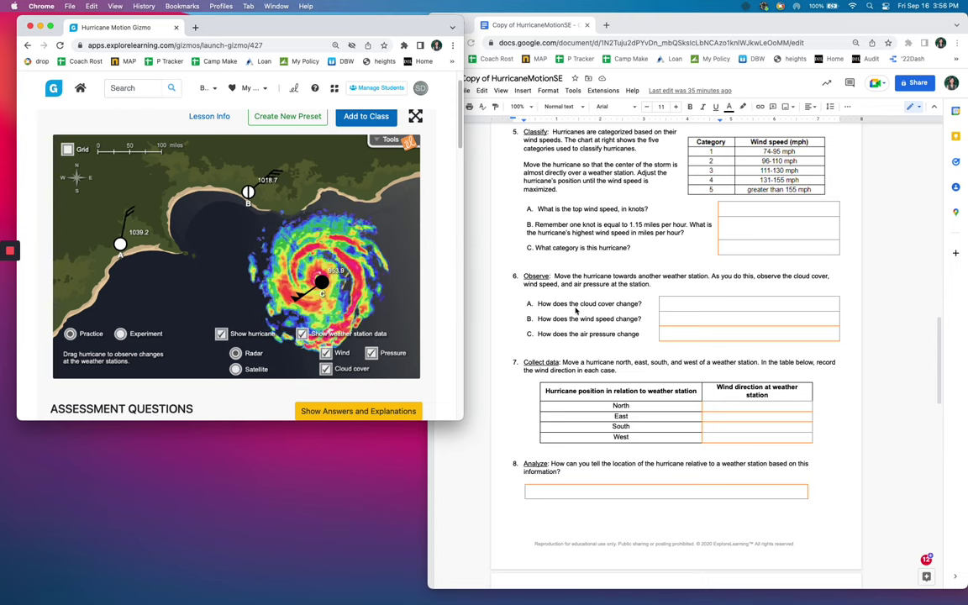
Step: Scroll the worksheet down and back while the hurricane stays centred on station C near 953 mb
{"action": "scroll", "coordinate": [583, 310], "scroll_direction": "down", "scroll_amount": 1}
{"action": "scroll", "coordinate": [582, 310], "scroll_direction": "down", "scroll_amount": 2}
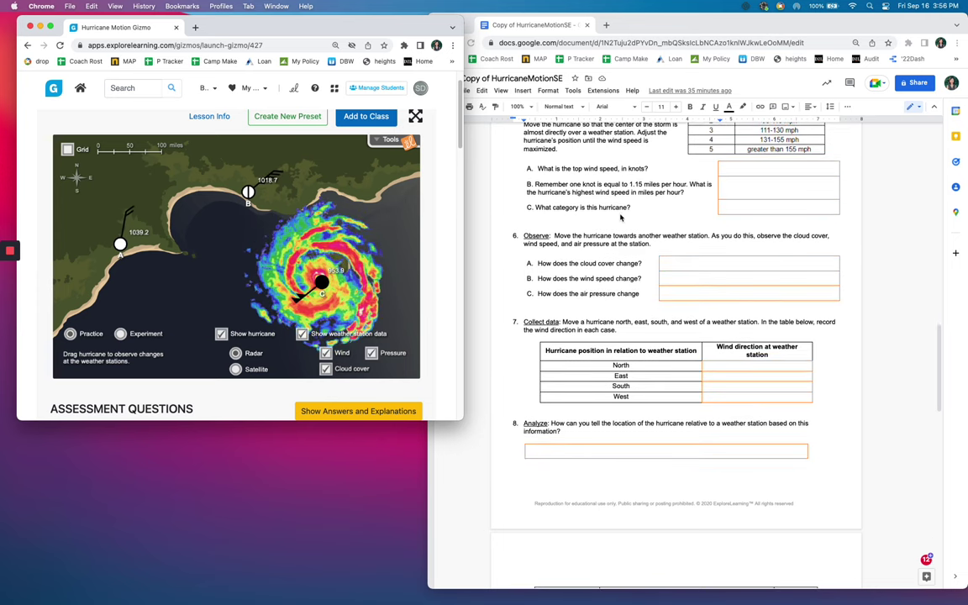
{"action": "scroll", "coordinate": [622, 222], "scroll_direction": "up", "scroll_amount": 2}
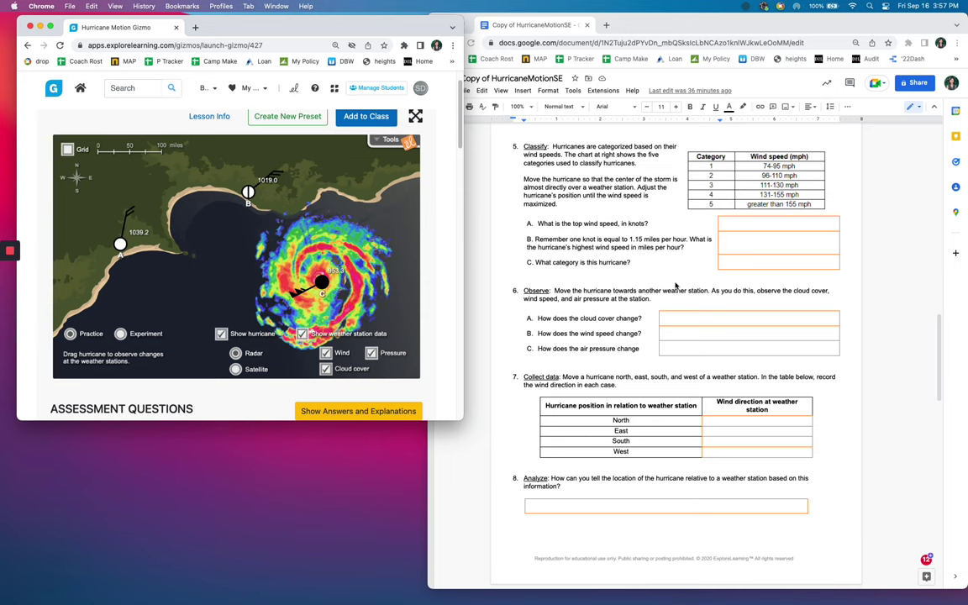
Step: Drag the hurricane left from station C across the map until it sits over station A
{"action": "scroll", "coordinate": [588, 285], "scroll_direction": "down", "scroll_amount": 2}
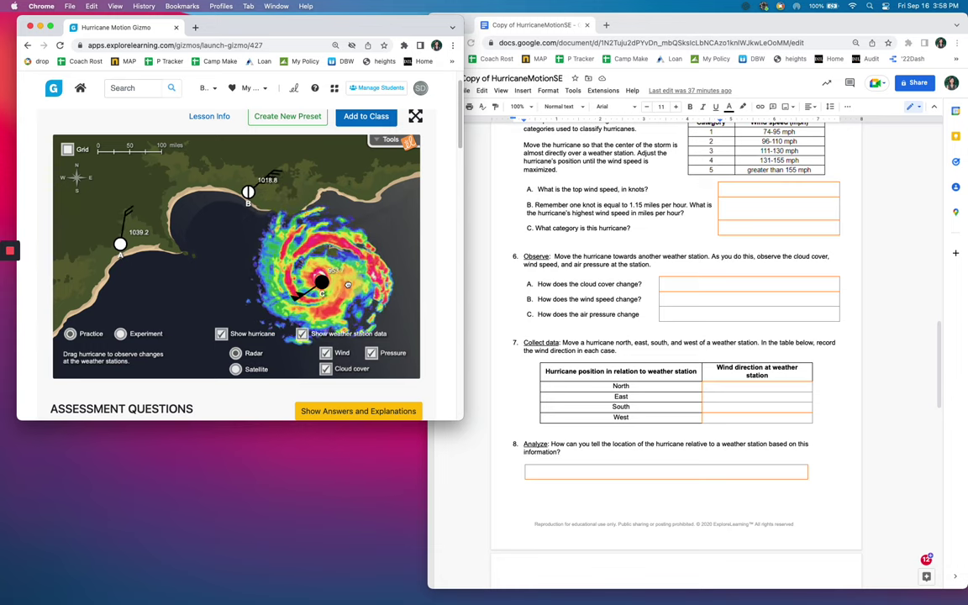
{"action": "left_click_drag", "start_coordinate": [348, 285], "coordinate": [294, 277]}
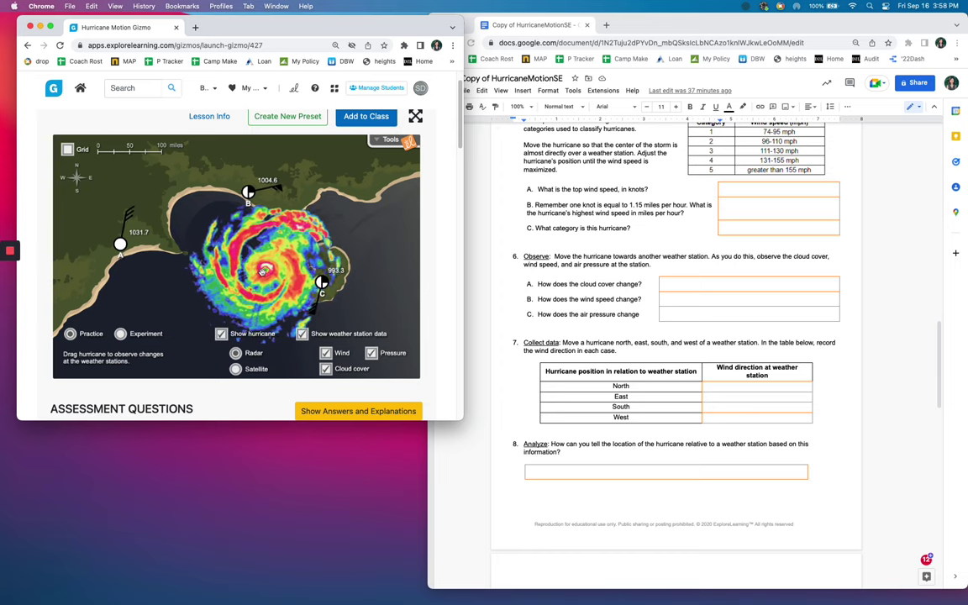
{"action": "left_click_drag", "start_coordinate": [264, 272], "coordinate": [217, 269]}
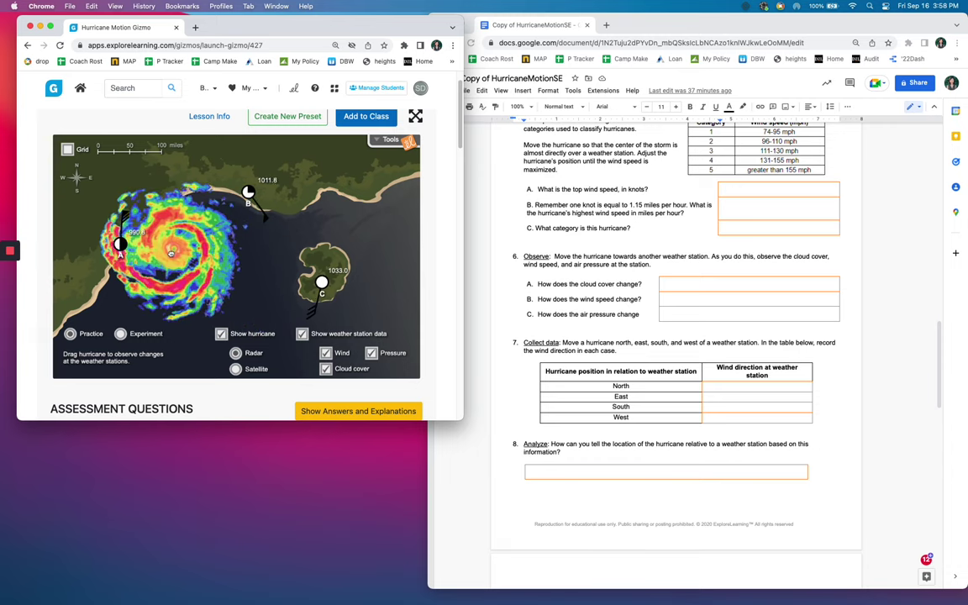
{"action": "left_click_drag", "start_coordinate": [171, 253], "coordinate": [198, 255]}
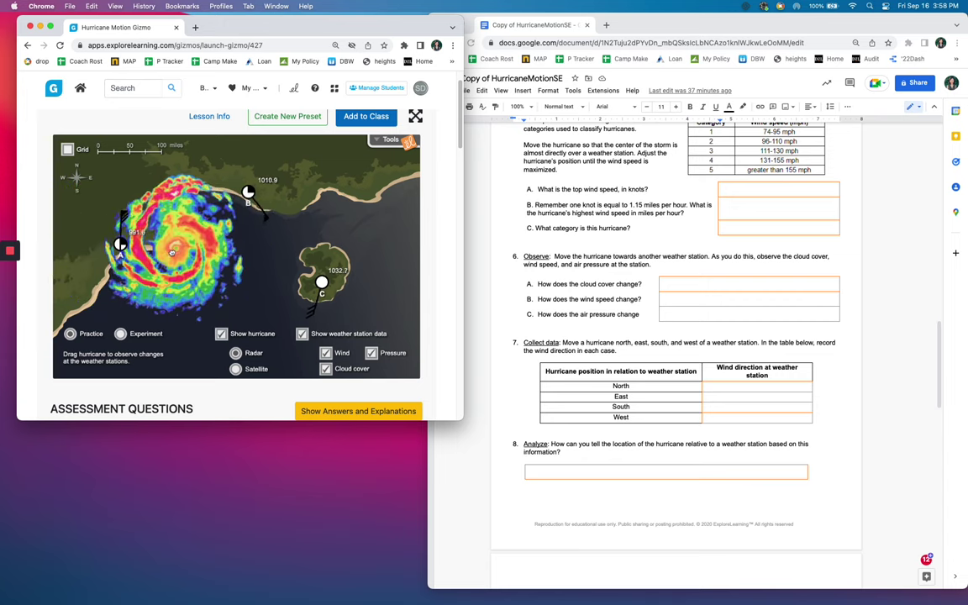
{"action": "left_click_drag", "start_coordinate": [177, 261], "coordinate": [233, 263]}
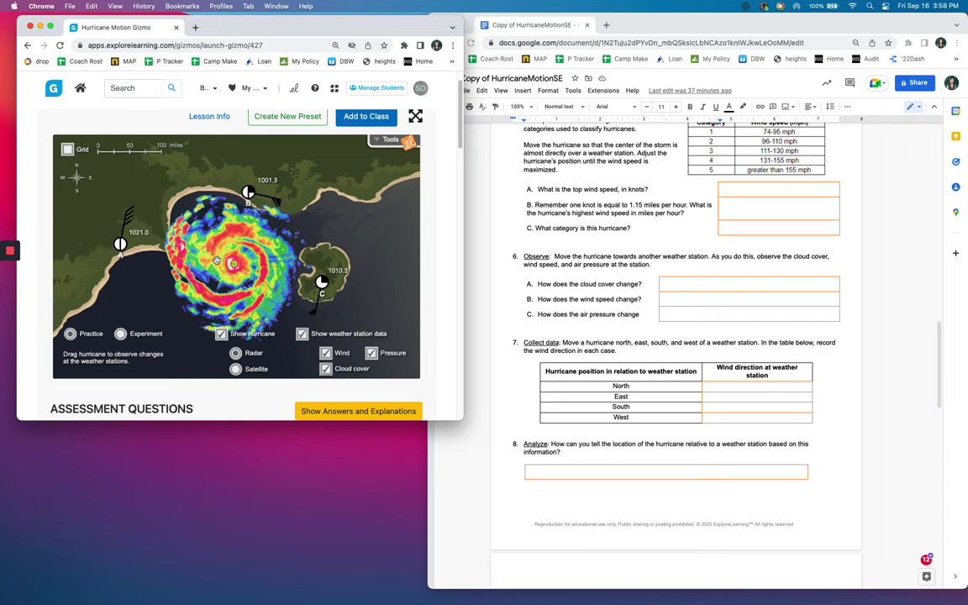
{"action": "left_click_drag", "start_coordinate": [231, 264], "coordinate": [122, 244]}
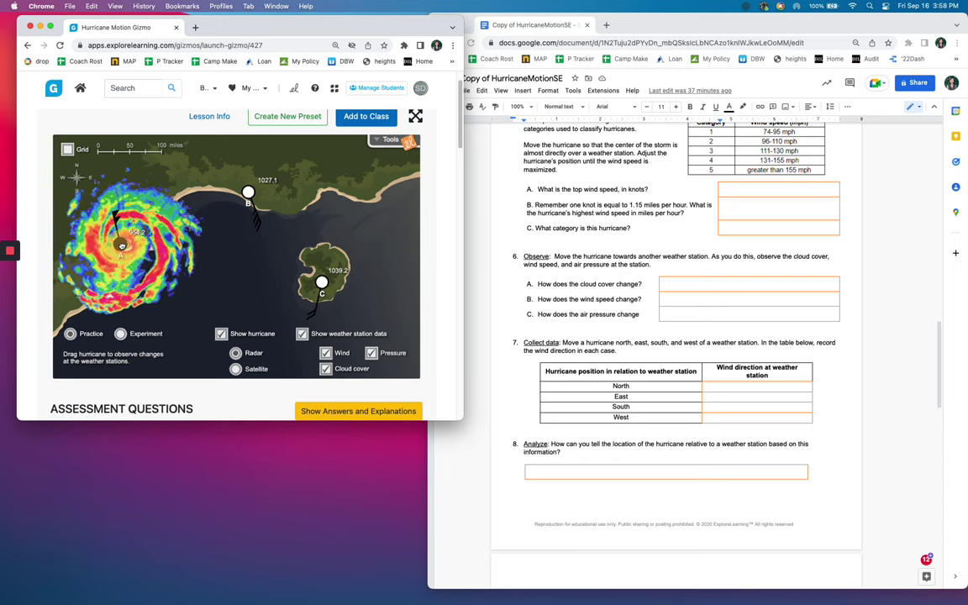
Step: Drag the hurricane from station A back toward station C, leaving readings of 1022.7, 1005.5 and 1008.3 mb
{"action": "left_click_drag", "start_coordinate": [122, 244], "coordinate": [233, 268]}
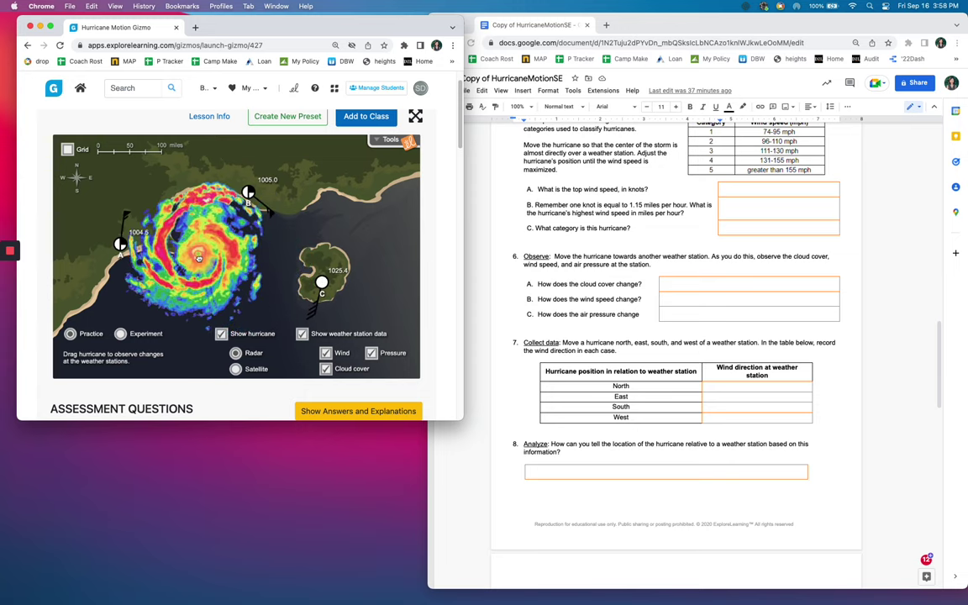
{"action": "left_click_drag", "start_coordinate": [195, 257], "coordinate": [214, 245]}
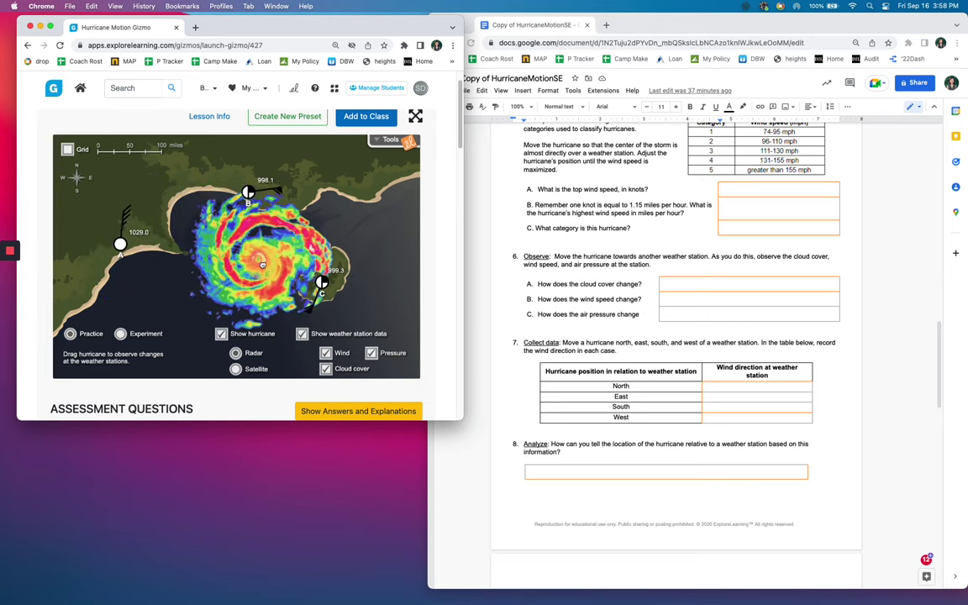
{"action": "mouse_move", "coordinate": [264, 266]}
{"action": "left_mouse_down"}
{"action": "mouse_move", "coordinate": [279, 244]}
{"action": "mouse_move", "coordinate": [301, 252]}
{"action": "mouse_move", "coordinate": [322, 286]}
{"action": "mouse_move", "coordinate": [259, 278]}
{"action": "left_mouse_up"}
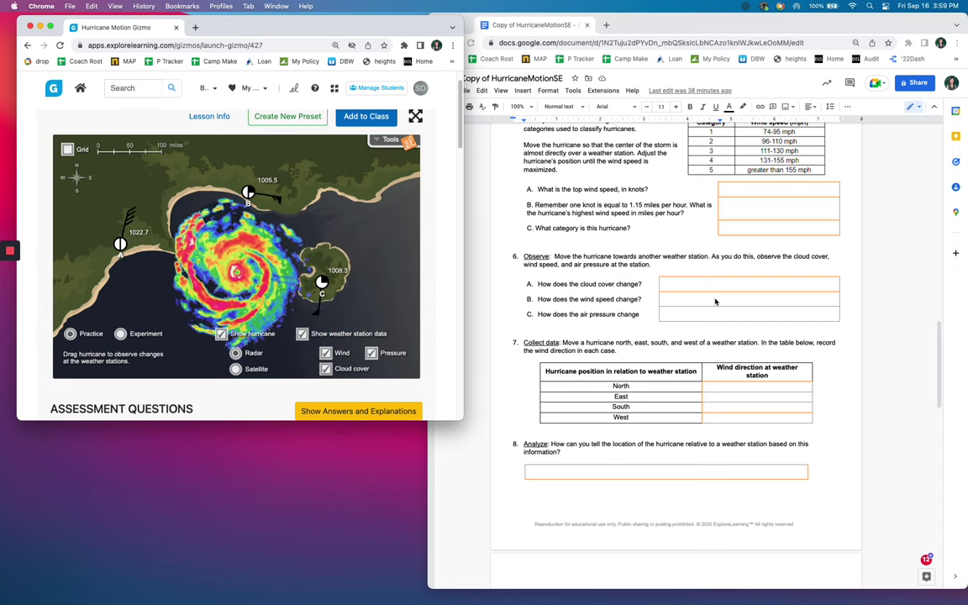
Step: Drag the hurricane toward station B, then onto station C, where the pressure reads 983.0 mb
{"action": "scroll", "coordinate": [644, 273], "scroll_direction": "down", "scroll_amount": 3}
{"action": "scroll", "coordinate": [715, 305], "scroll_direction": "down", "scroll_amount": 2}
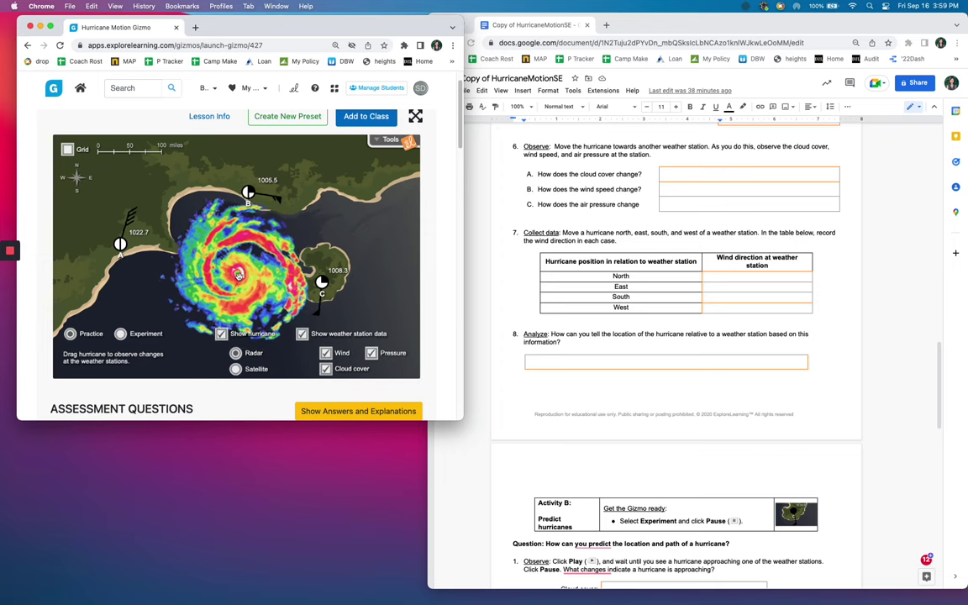
{"action": "left_click_drag", "start_coordinate": [237, 274], "coordinate": [325, 222]}
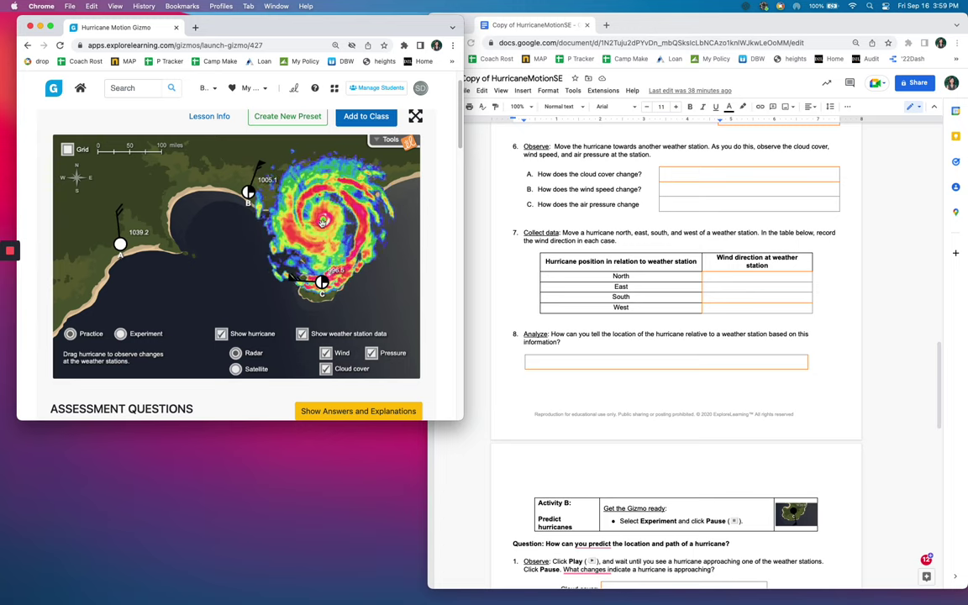
{"action": "left_click_drag", "start_coordinate": [327, 226], "coordinate": [299, 244]}
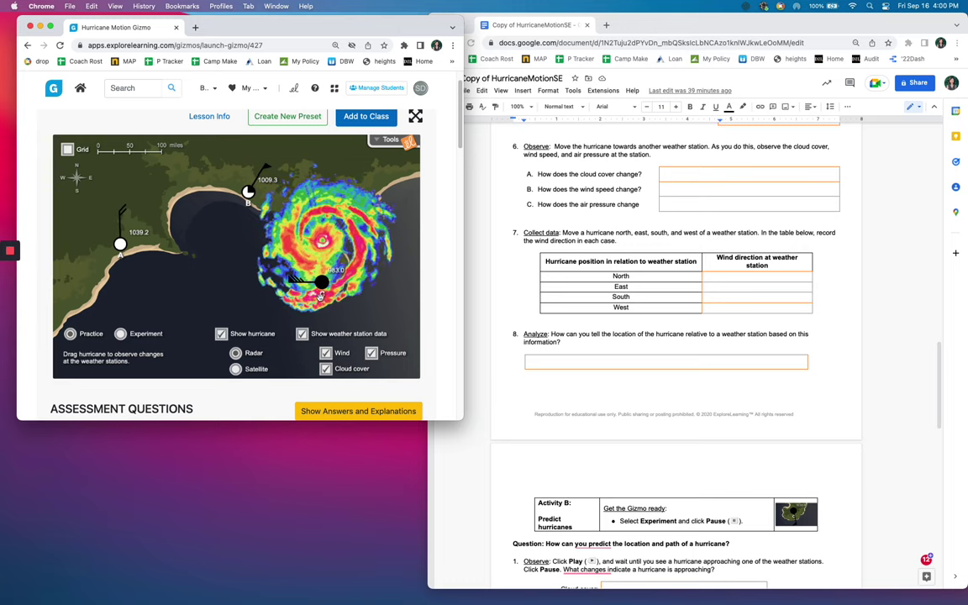
{"action": "scroll", "coordinate": [622, 319], "scroll_direction": "down", "scroll_amount": 1}
Step: Scroll the worksheet down to Activity B's hurricane-prediction questions and station data table
{"action": "scroll", "coordinate": [665, 345], "scroll_direction": "down", "scroll_amount": 2}
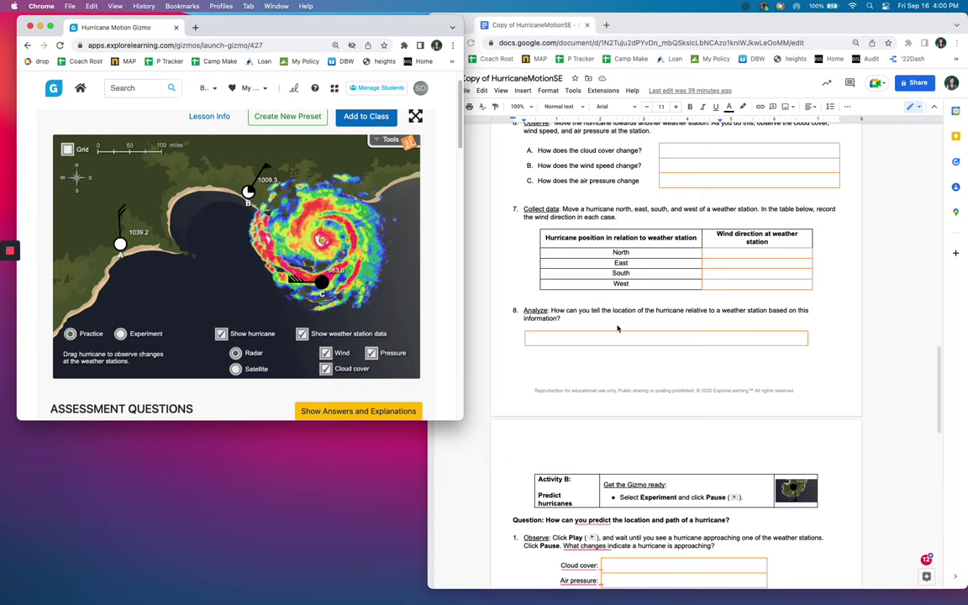
{"action": "scroll", "coordinate": [619, 329], "scroll_direction": "down", "scroll_amount": 2}
{"action": "scroll", "coordinate": [619, 328], "scroll_direction": "down", "scroll_amount": 7}
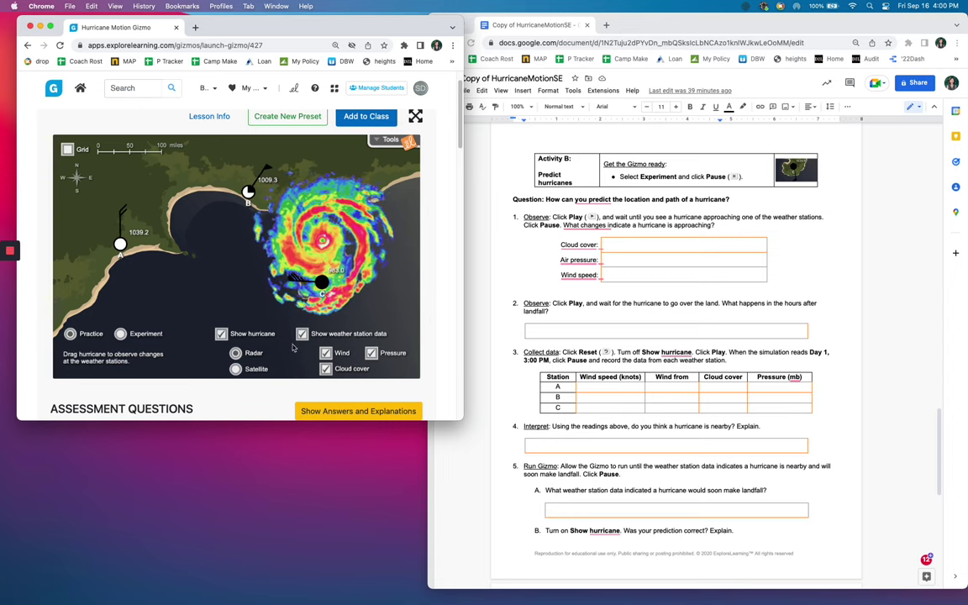
Step: Run the simulation in Experiment mode, pausing at Day 1 11:30 AM, at station A, and at Day 2 3:30 AM
{"action": "left_click", "coordinate": [120, 334]}
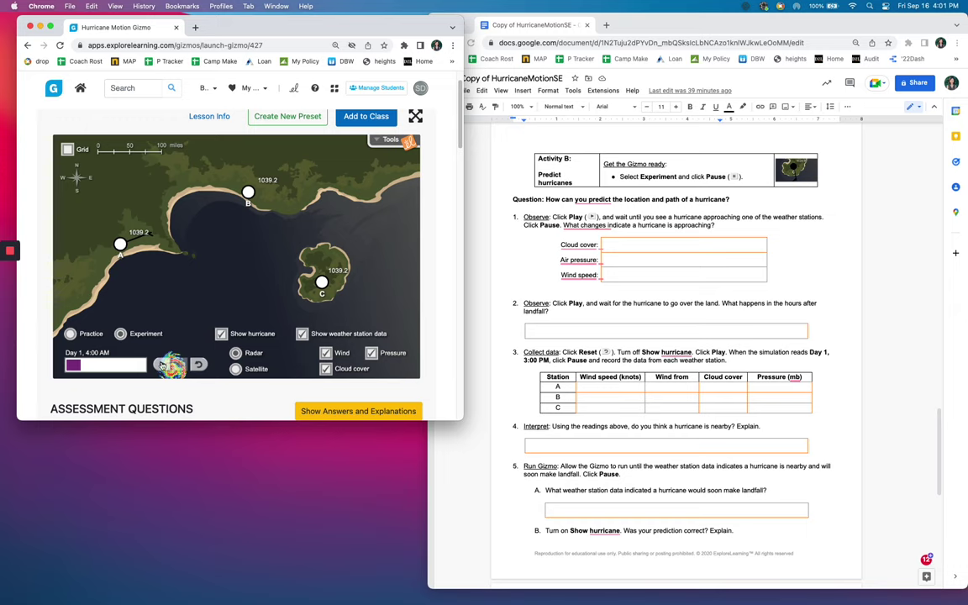
{"action": "left_click", "coordinate": [162, 364]}
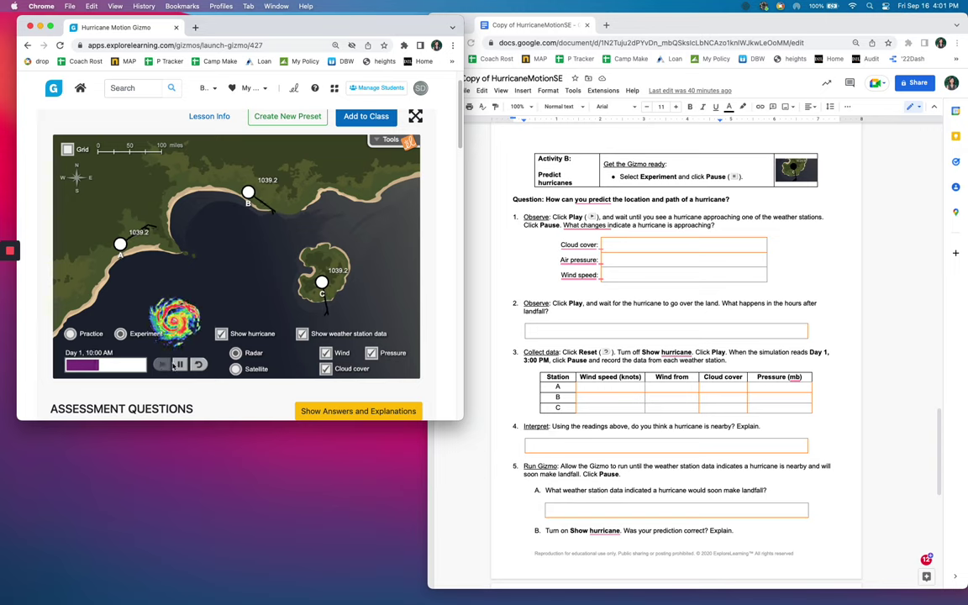
{"action": "left_click", "coordinate": [179, 363]}
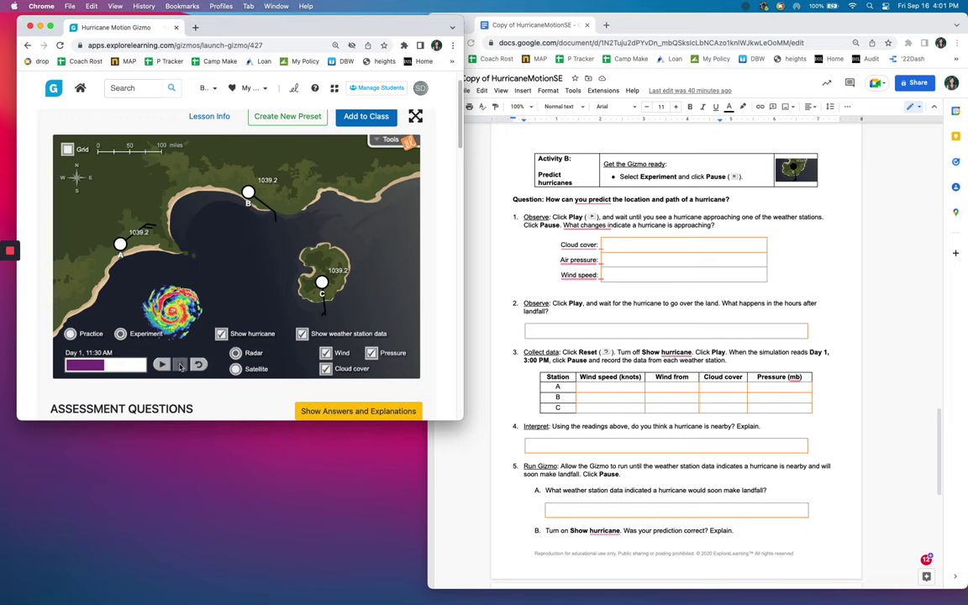
{"action": "left_click", "coordinate": [162, 365]}
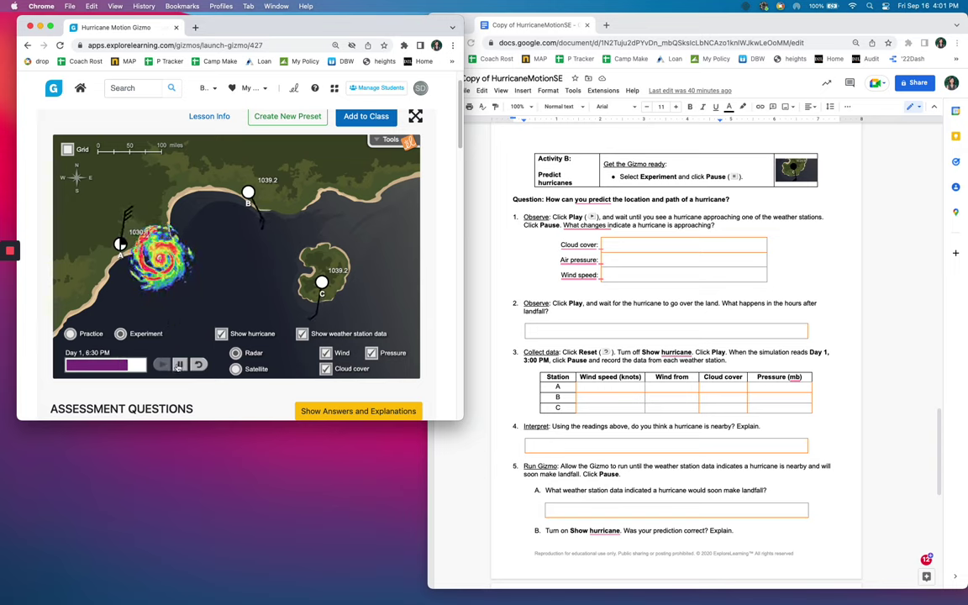
{"action": "left_click", "coordinate": [178, 365]}
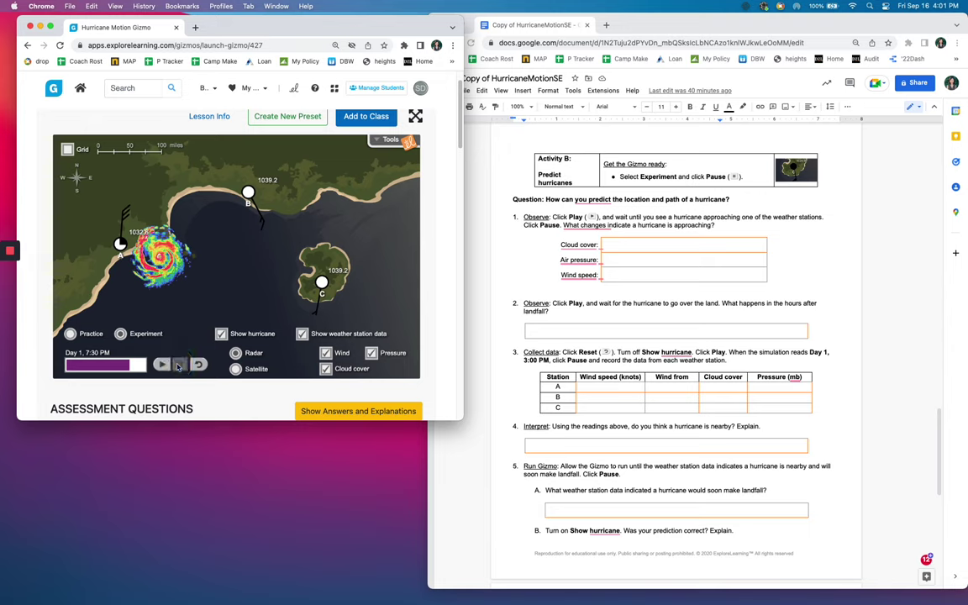
{"action": "left_click", "coordinate": [163, 365]}
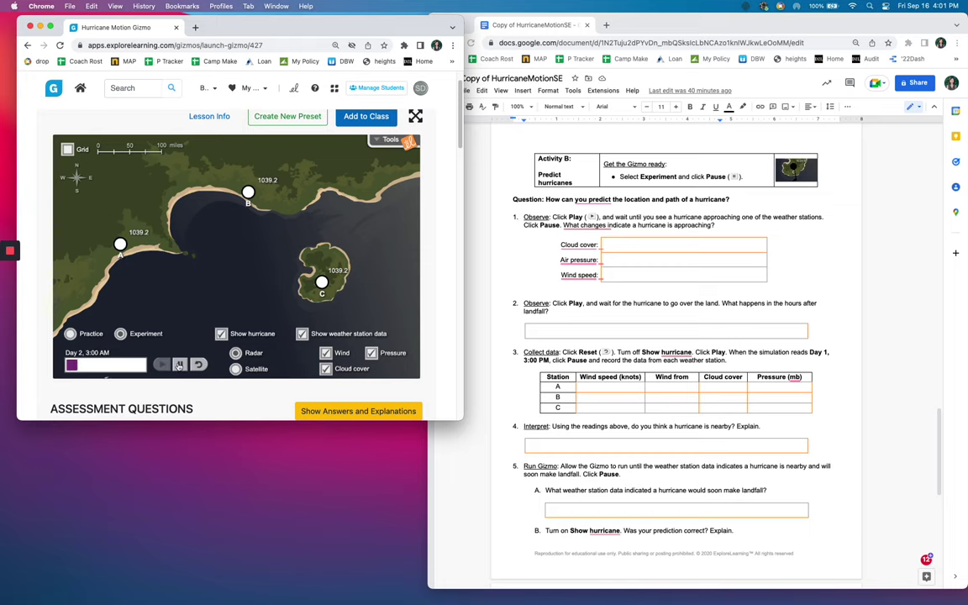
{"action": "left_click", "coordinate": [179, 365]}
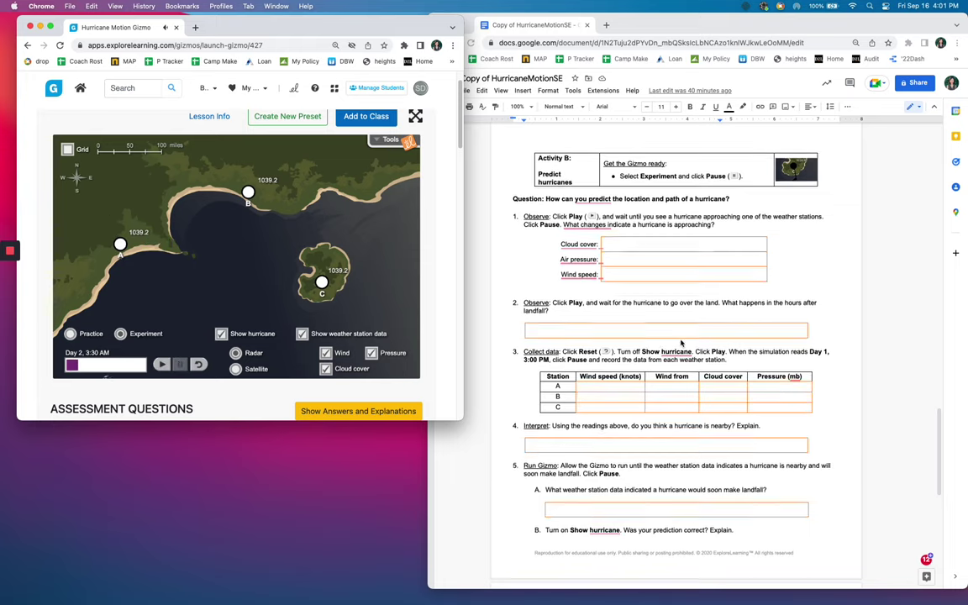
Step: Reset, hide the hurricane, and run to Day 1, 3:30 PM (stations 1029.1, 1035.7, 1038.0 mb)
{"action": "scroll", "coordinate": [681, 342], "scroll_direction": "down", "scroll_amount": 3}
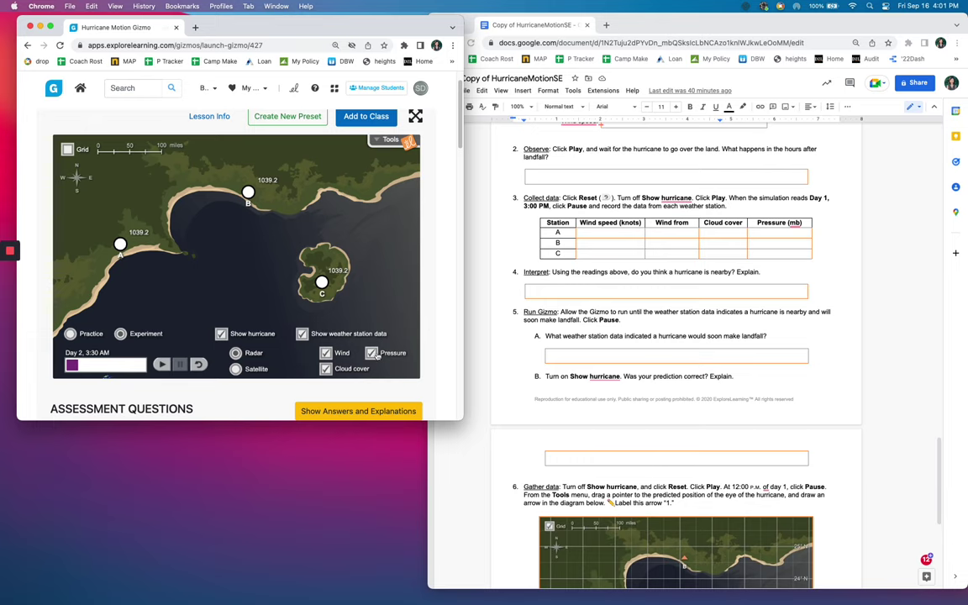
{"action": "left_click", "coordinate": [200, 365]}
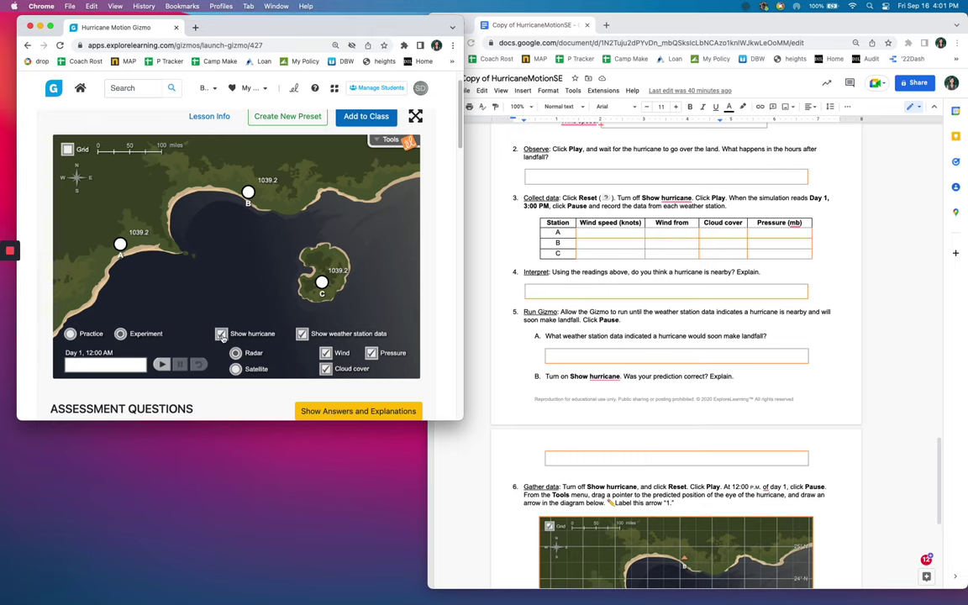
{"action": "left_click", "coordinate": [222, 335]}
{"action": "left_click", "coordinate": [162, 366]}
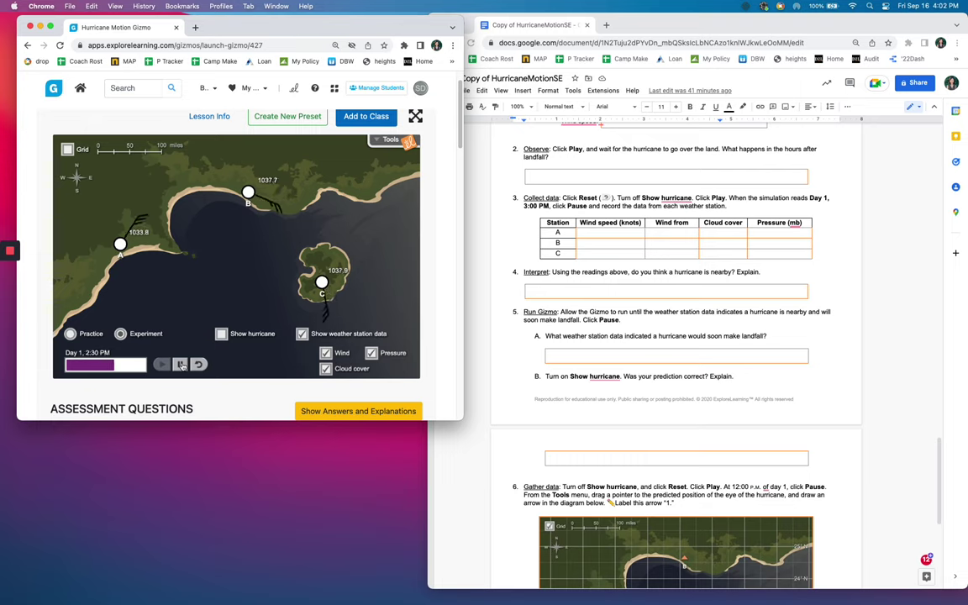
{"action": "left_click", "coordinate": [181, 365]}
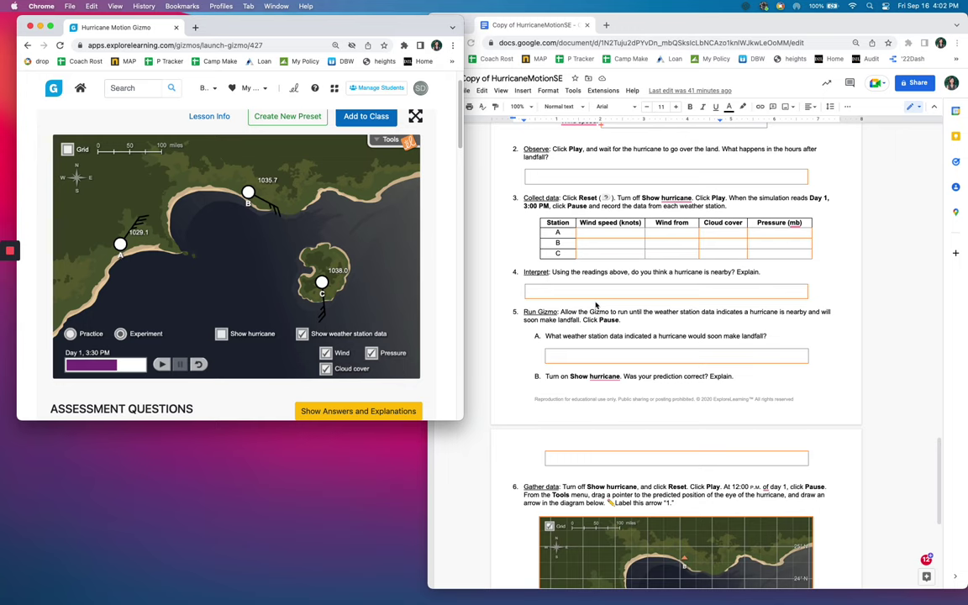
Step: Scroll the worksheet to questions 4–5 and question 6's path-plotting map diagram
{"action": "scroll", "coordinate": [596, 305], "scroll_direction": "down", "scroll_amount": 2}
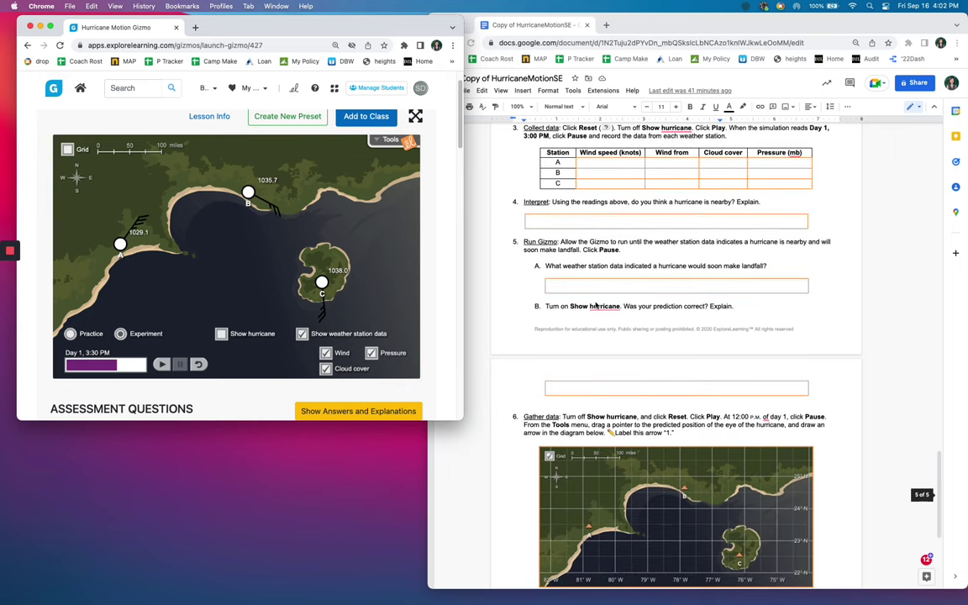
{"action": "scroll", "coordinate": [590, 300], "scroll_direction": "down", "scroll_amount": 1}
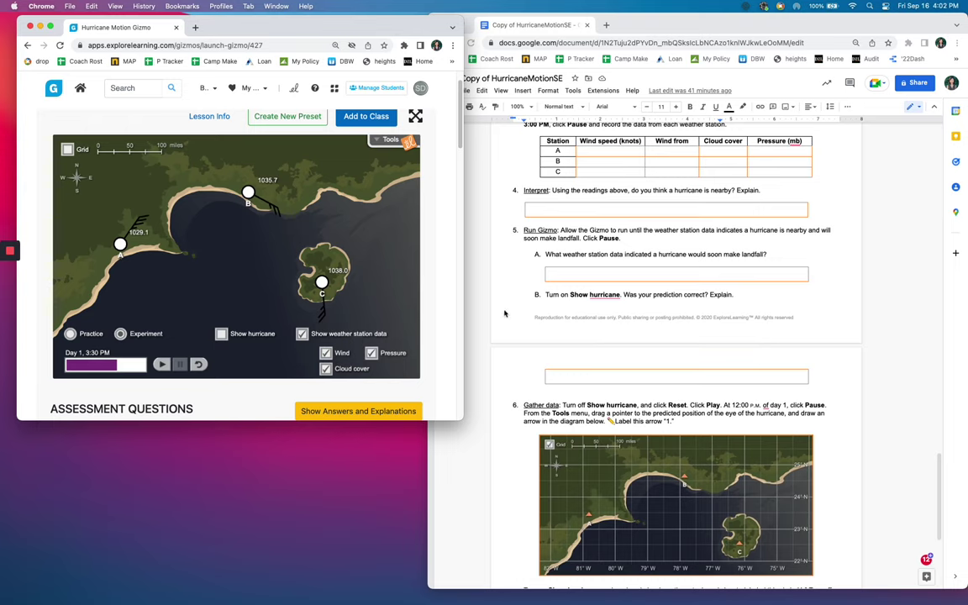
{"action": "scroll", "coordinate": [527, 311], "scroll_direction": "down", "scroll_amount": 2}
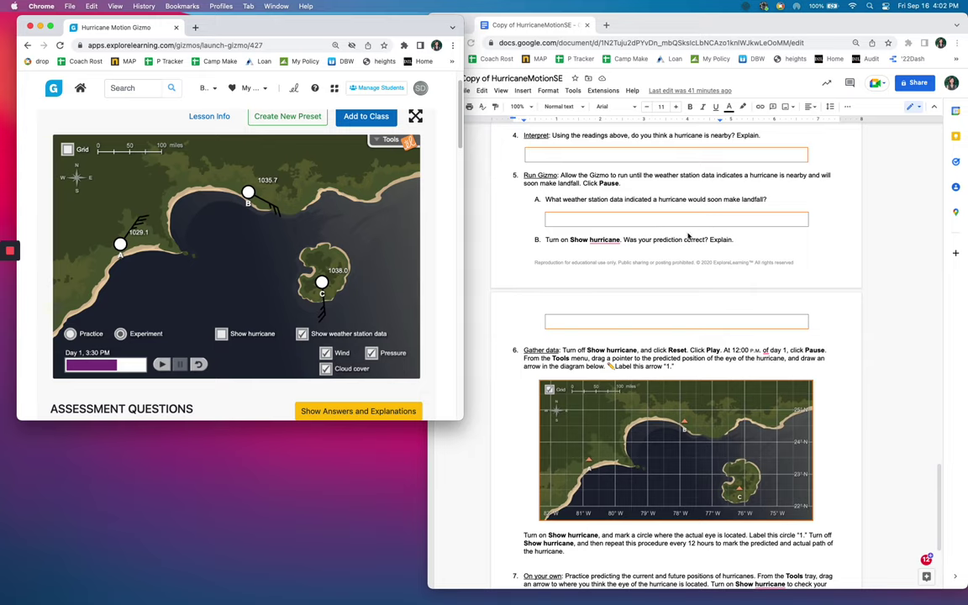
Step: Run to Day 1, 11:00 PM, then briefly show and re-hide the actual hurricane
{"action": "scroll", "coordinate": [669, 260], "scroll_direction": "down", "scroll_amount": 1}
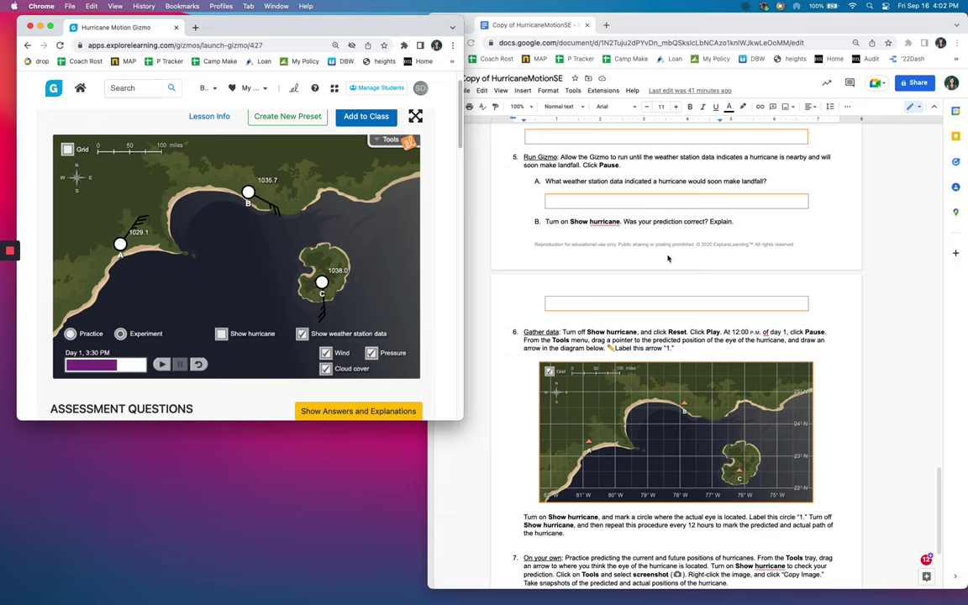
{"action": "left_click", "coordinate": [163, 367]}
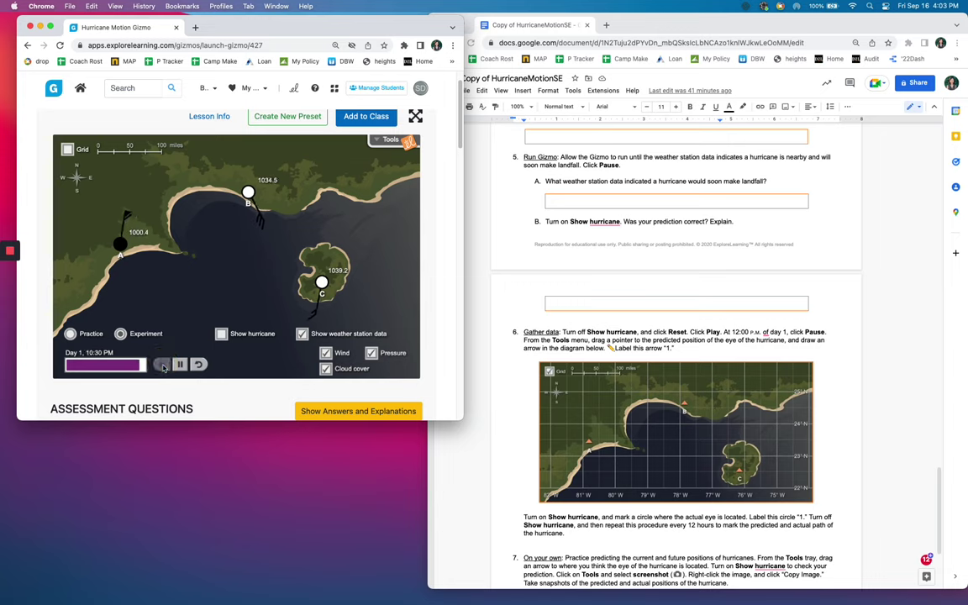
{"action": "left_click", "coordinate": [180, 365]}
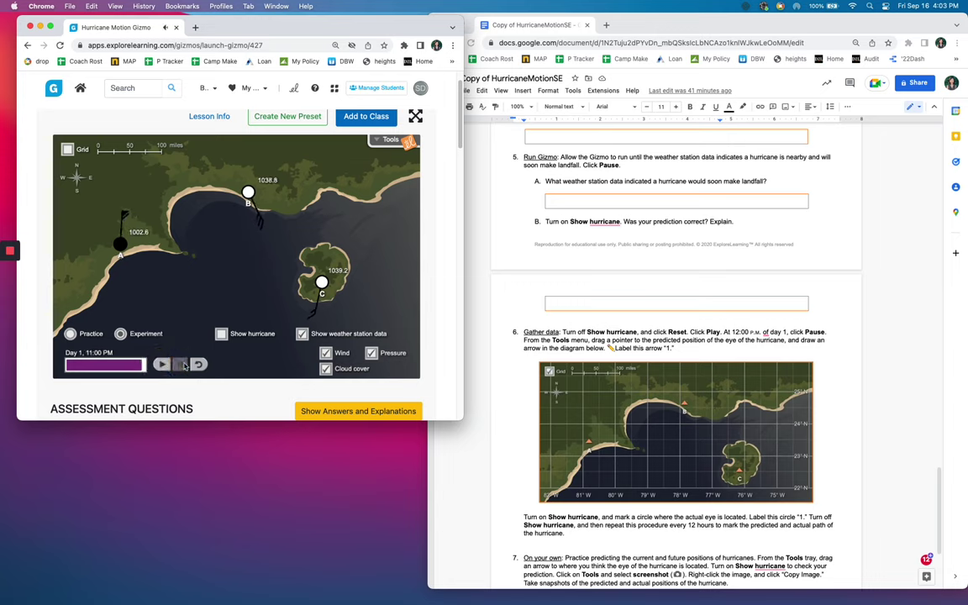
{"action": "left_click", "coordinate": [221, 334]}
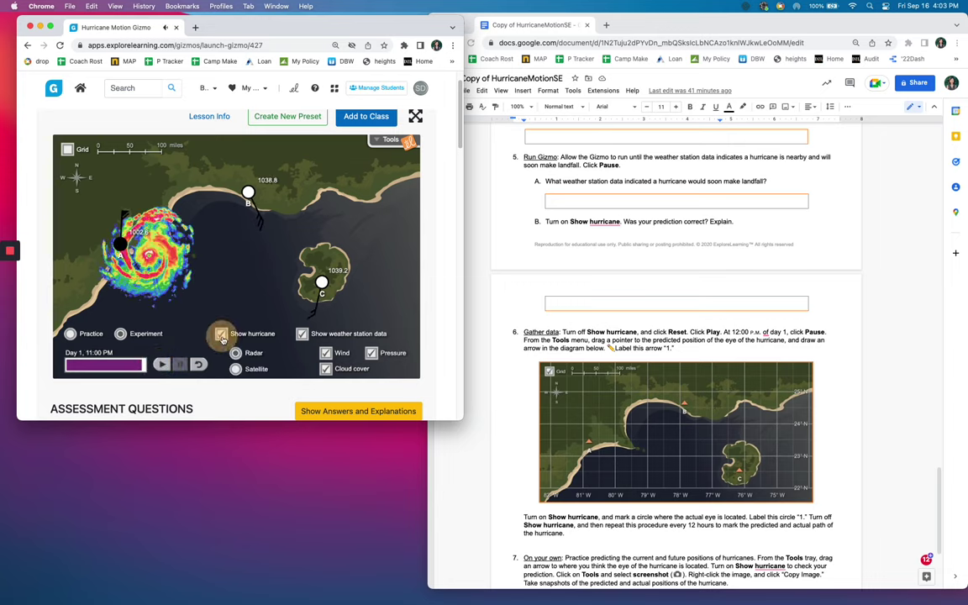
{"action": "left_click", "coordinate": [221, 334]}
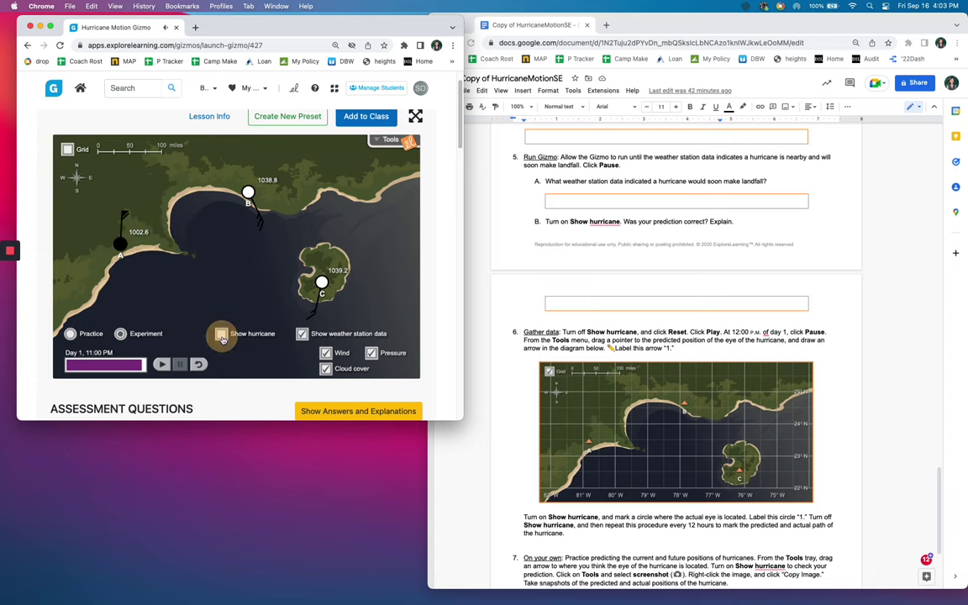
{"action": "scroll", "coordinate": [628, 328], "scroll_direction": "down", "scroll_amount": 5}
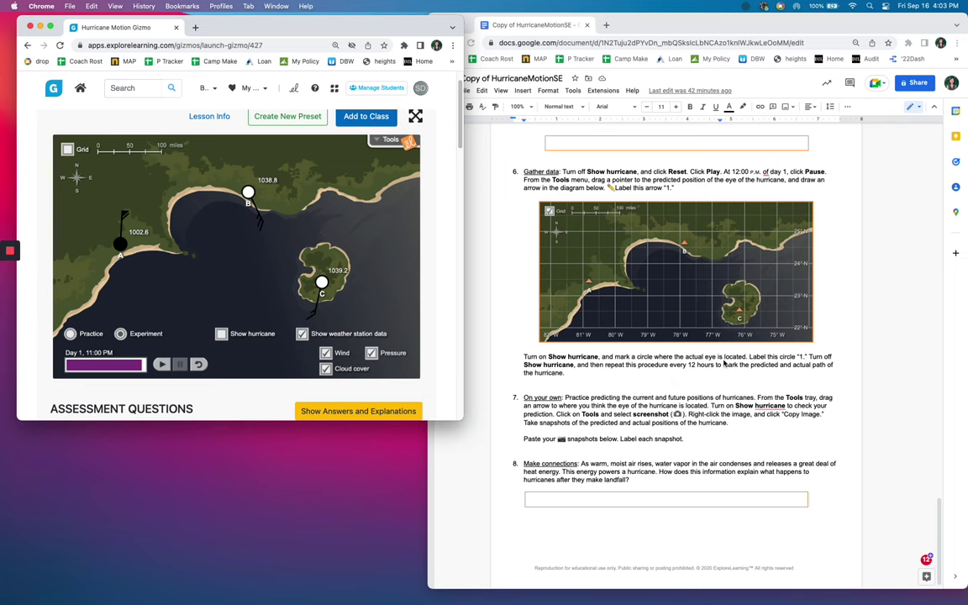
{"action": "scroll", "coordinate": [723, 364], "scroll_direction": "down", "scroll_amount": 1}
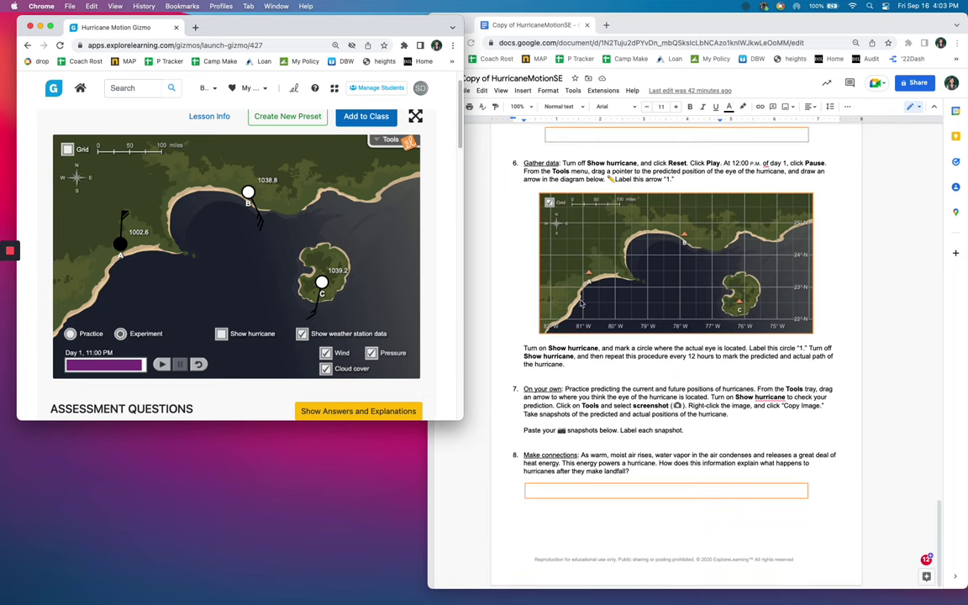
{"action": "left_click", "coordinate": [383, 142]}
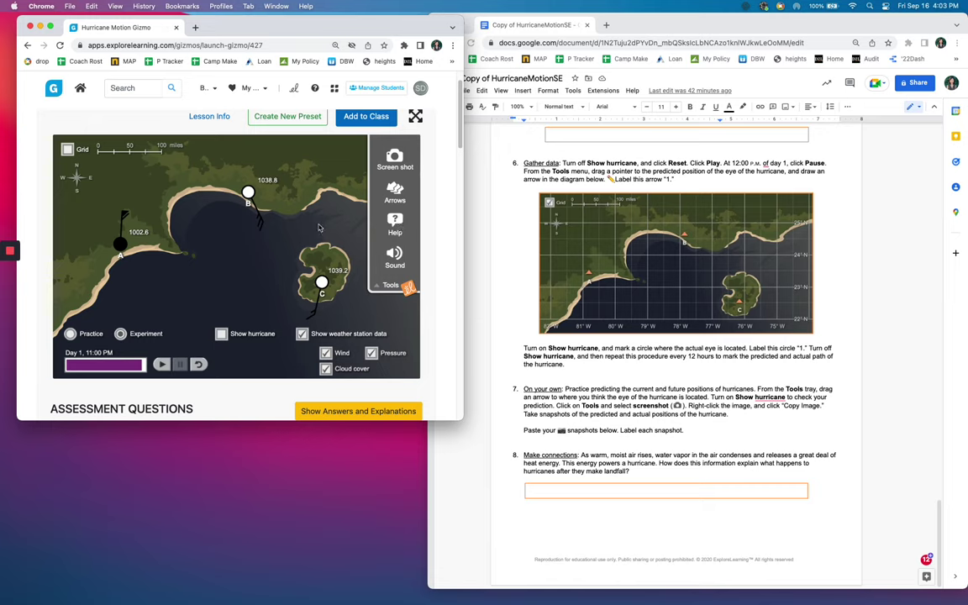
{"action": "mouse_move", "coordinate": [394, 193]}
{"action": "left_mouse_down"}
{"action": "mouse_move", "coordinate": [288, 176]}
{"action": "mouse_move", "coordinate": [252, 178]}
{"action": "mouse_move", "coordinate": [245, 190]}
{"action": "mouse_move", "coordinate": [306, 195]}
{"action": "left_mouse_up"}
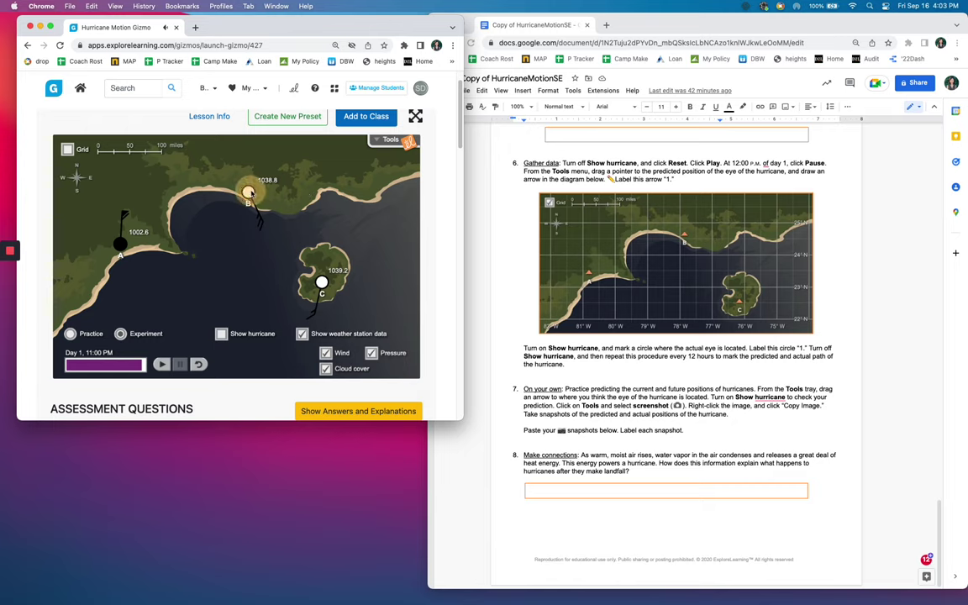
{"action": "left_click", "coordinate": [405, 141]}
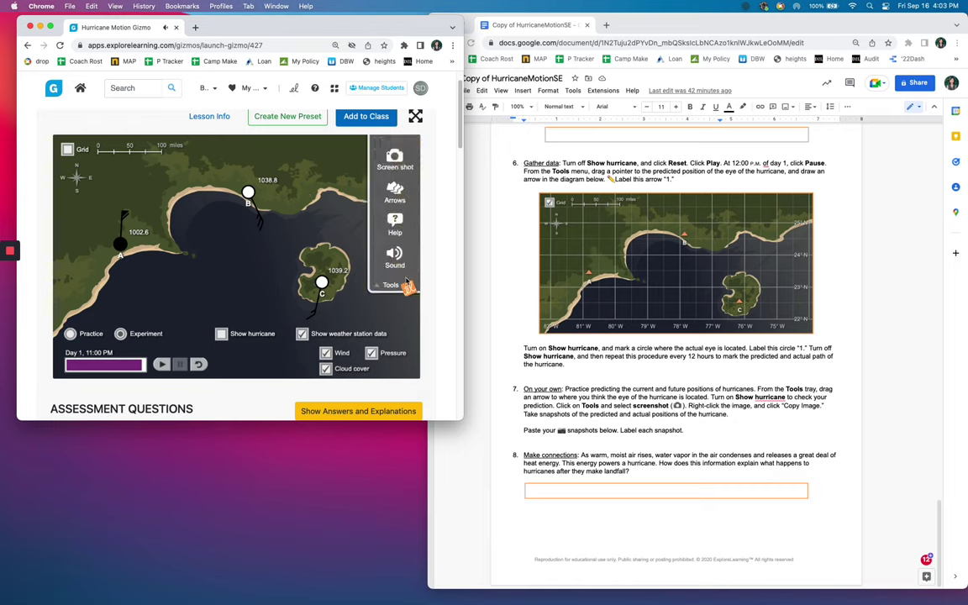
{"action": "left_click", "coordinate": [393, 288]}
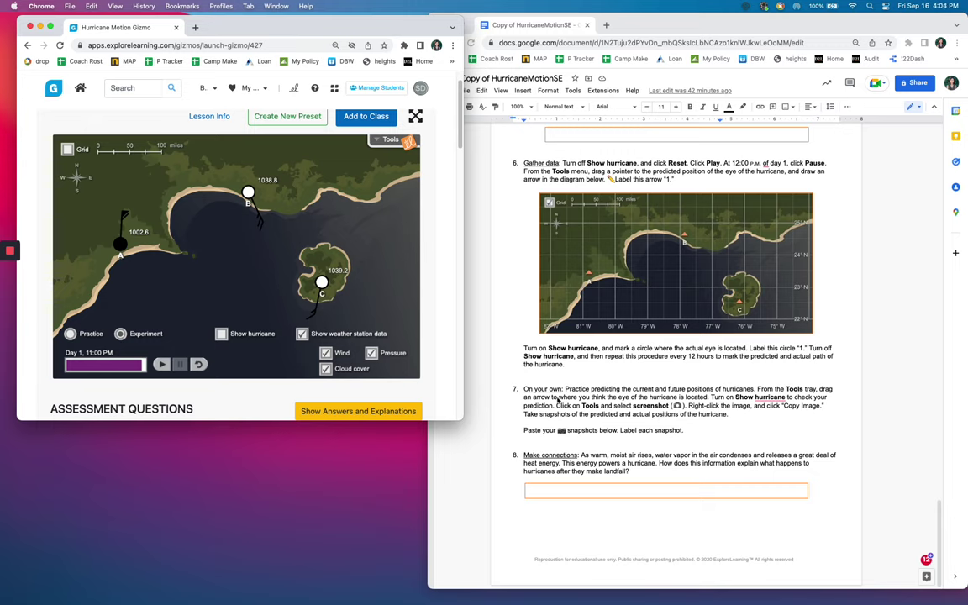
Step: Place a prediction arrow near station B and take a screenshot of the Day 1, 11:00 PM map
{"action": "left_click", "coordinate": [391, 139]}
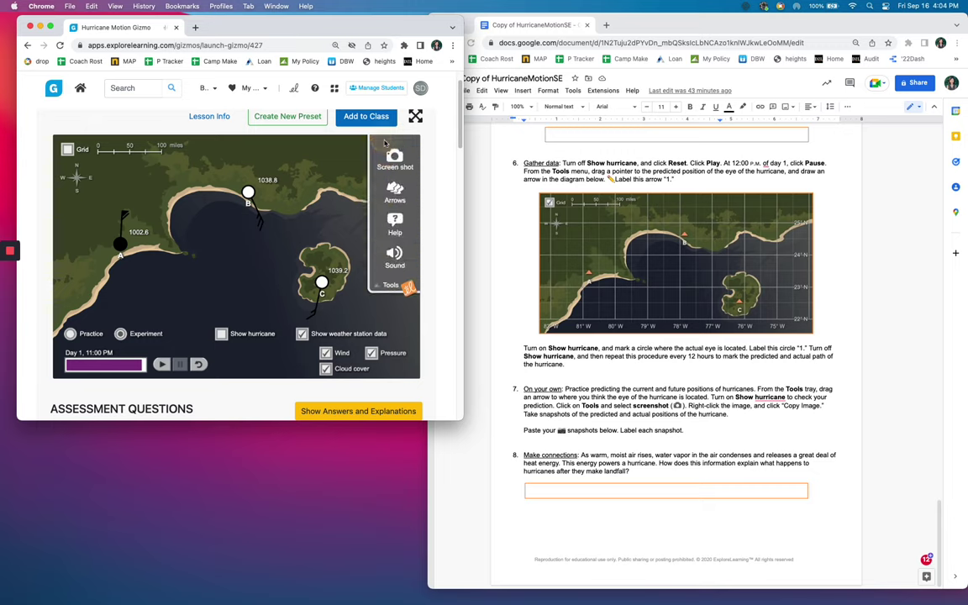
{"action": "left_click_drag", "start_coordinate": [397, 195], "coordinate": [310, 205]}
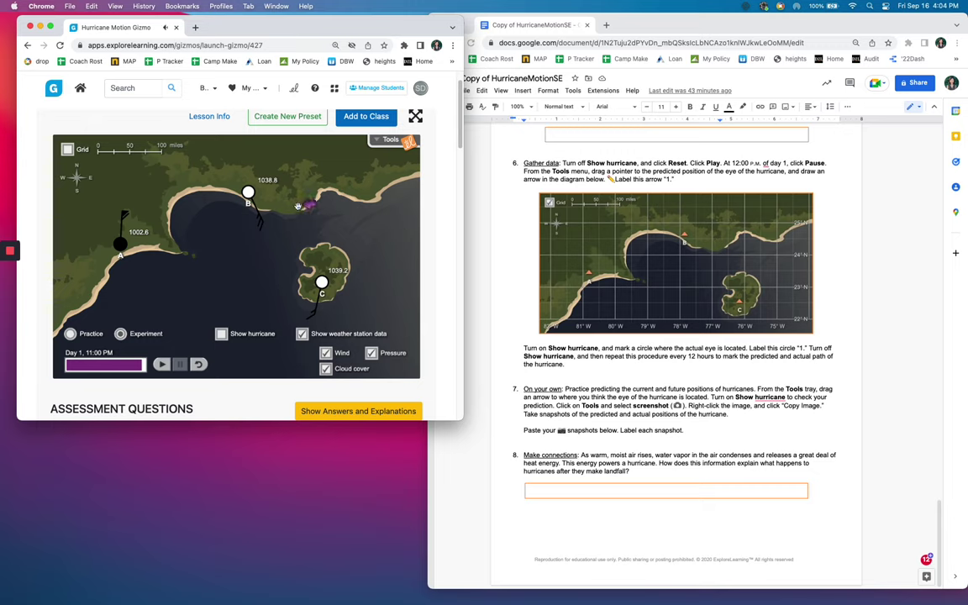
{"action": "left_click", "coordinate": [390, 143]}
{"action": "left_click", "coordinate": [395, 161]}
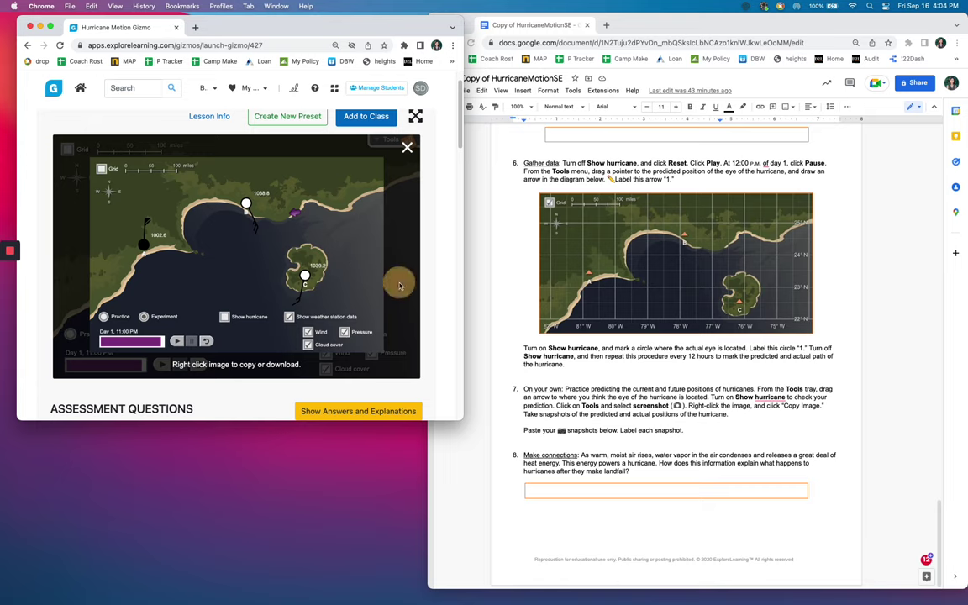
Step: Paste below the question 8 answer box, then delete the web address pasted by mistake
{"action": "left_click", "coordinate": [660, 508]}
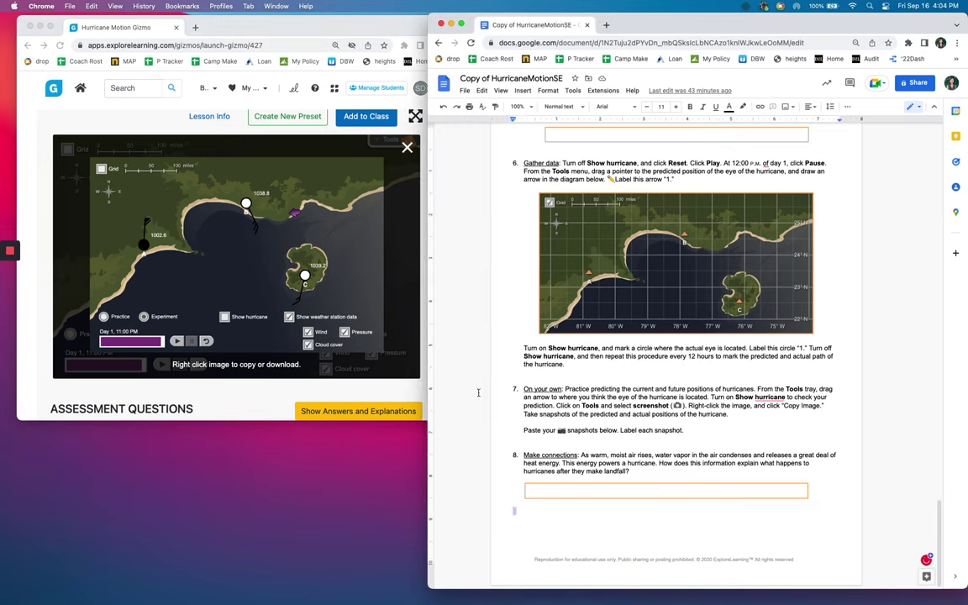
{"action": "right_click", "coordinate": [539, 508]}
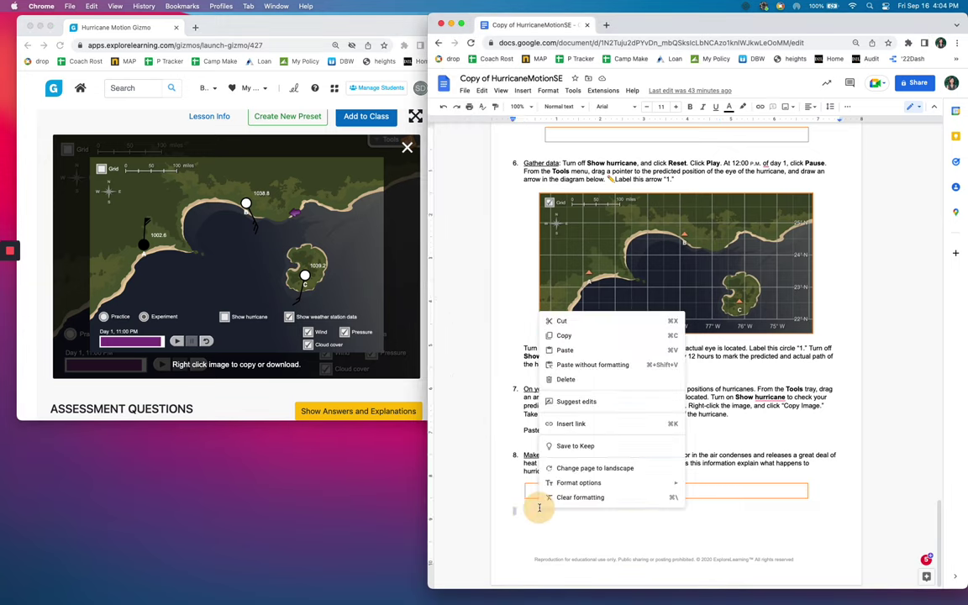
{"action": "left_click", "coordinate": [578, 351]}
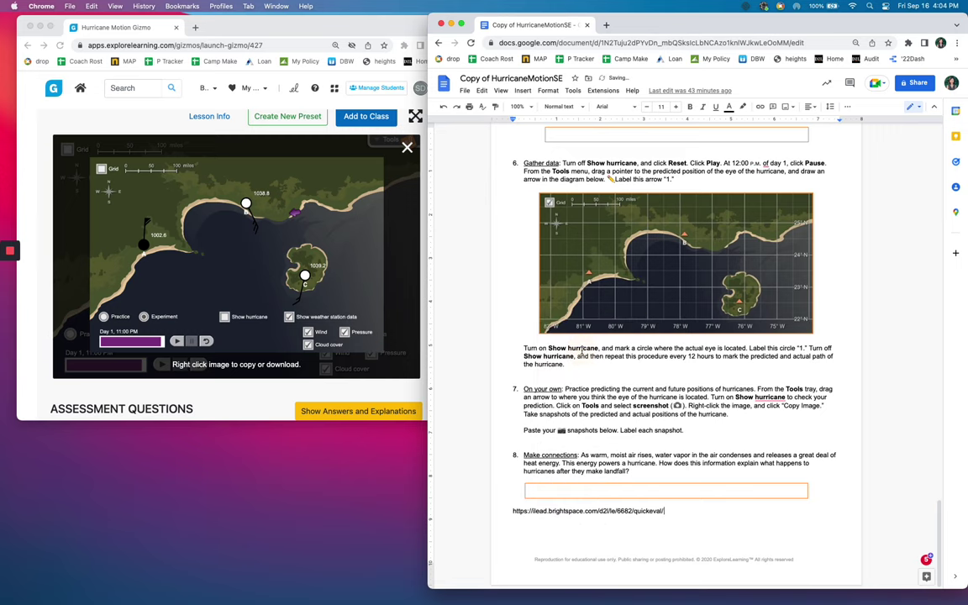
{"action": "left_click_drag", "start_coordinate": [664, 511], "coordinate": [482, 519]}
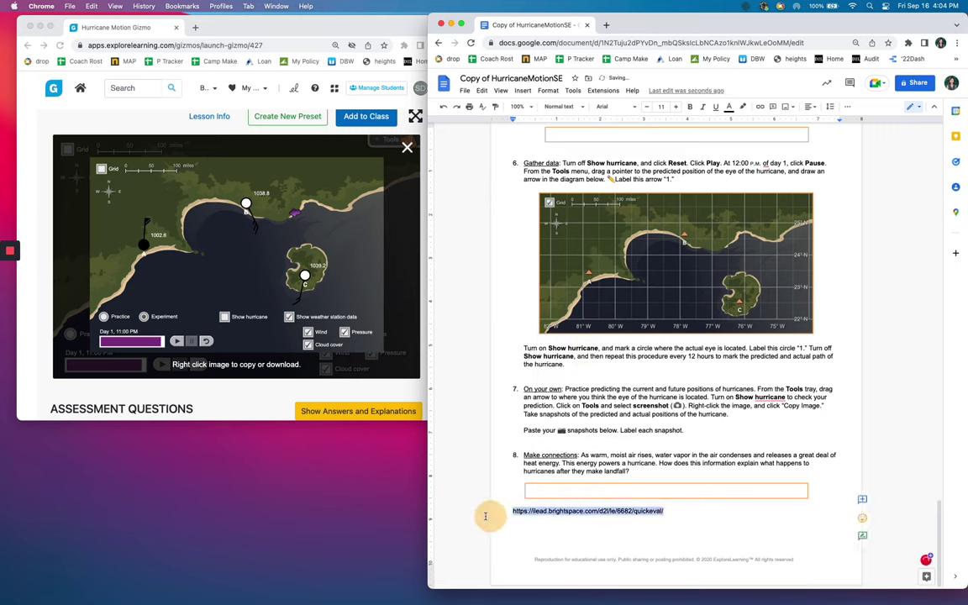
{"action": "key", "text": "BackSpace"}
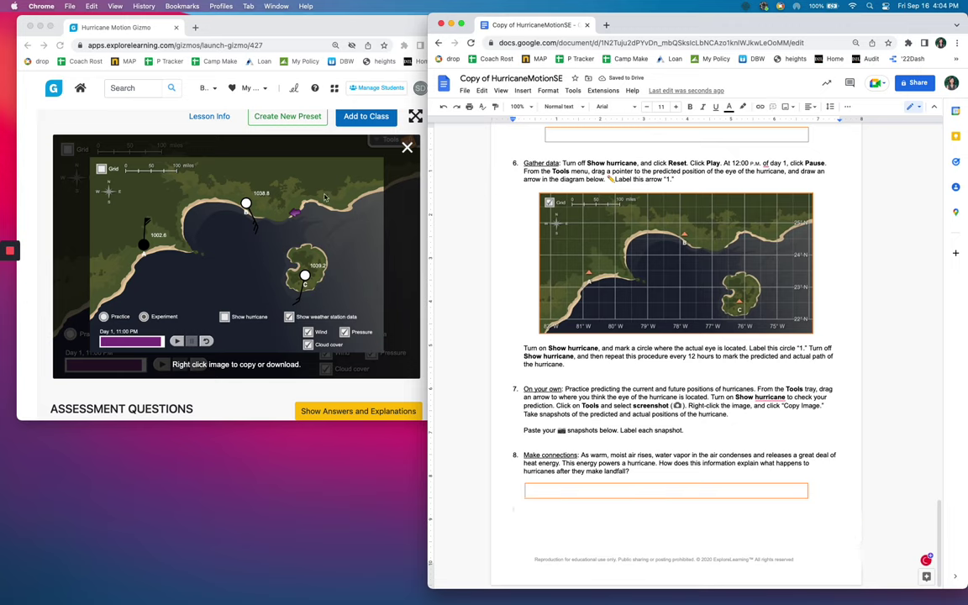
Step: Copy the Gizmo screenshot image and paste it into the worksheet below question 8
{"action": "left_click", "coordinate": [371, 138]}
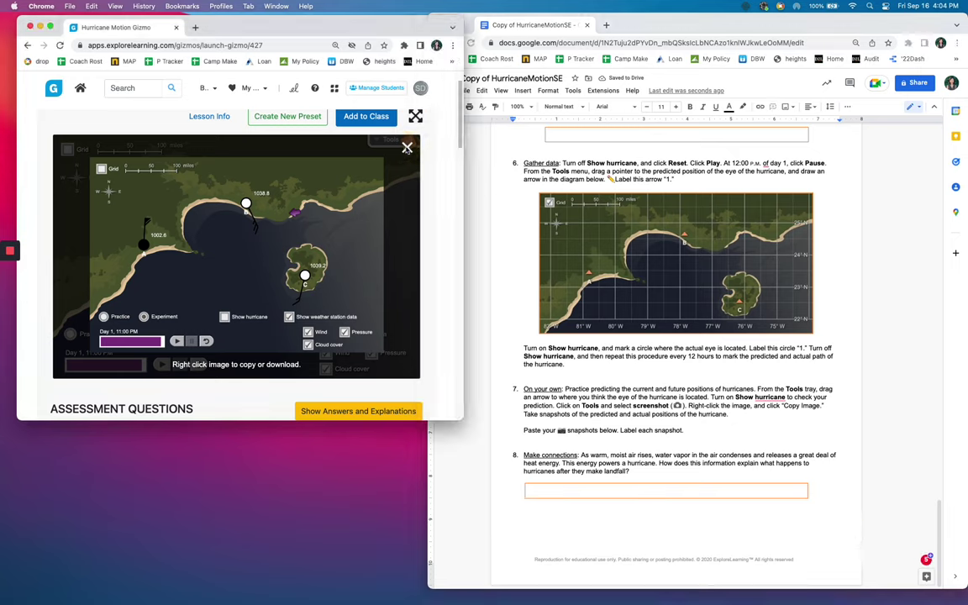
{"action": "right_click", "coordinate": [250, 279]}
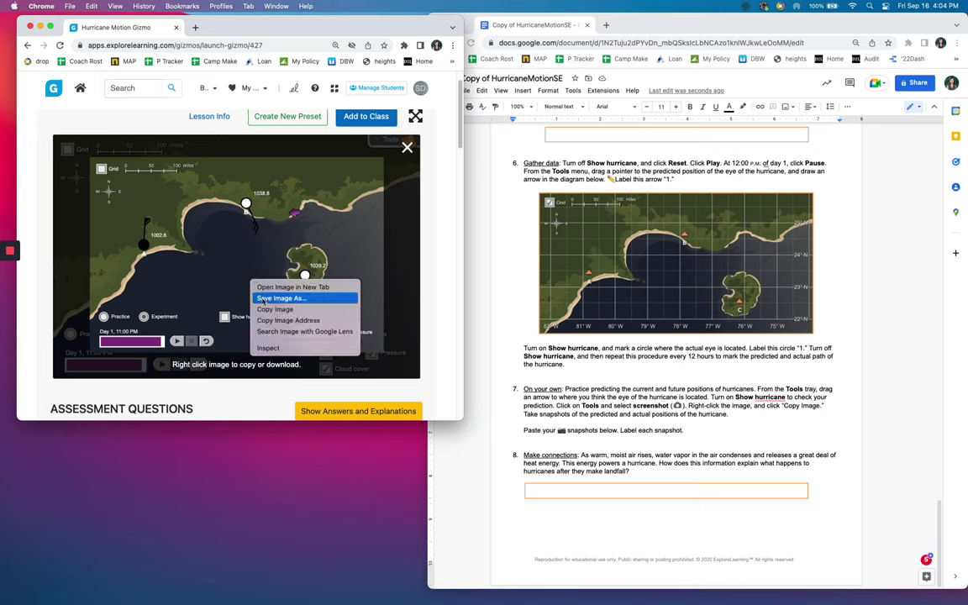
{"action": "left_click", "coordinate": [269, 309]}
{"action": "left_click", "coordinate": [514, 510]}
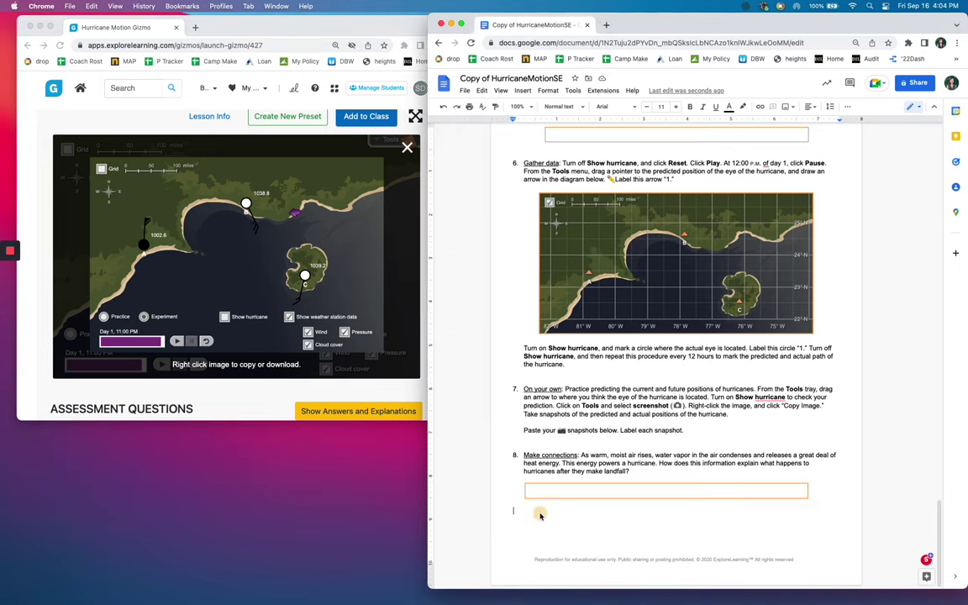
{"action": "right_click", "coordinate": [542, 510]}
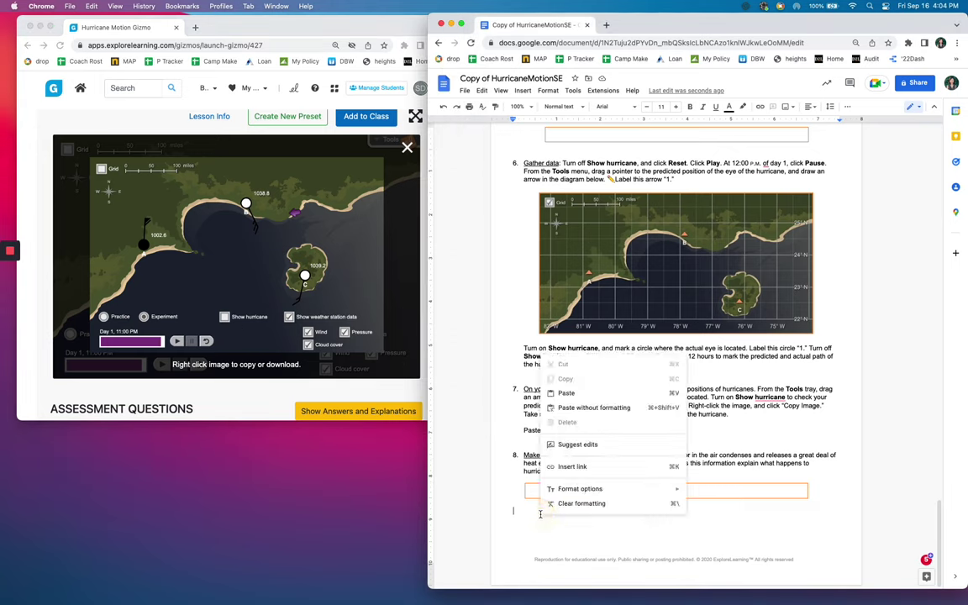
{"action": "left_click", "coordinate": [573, 400]}
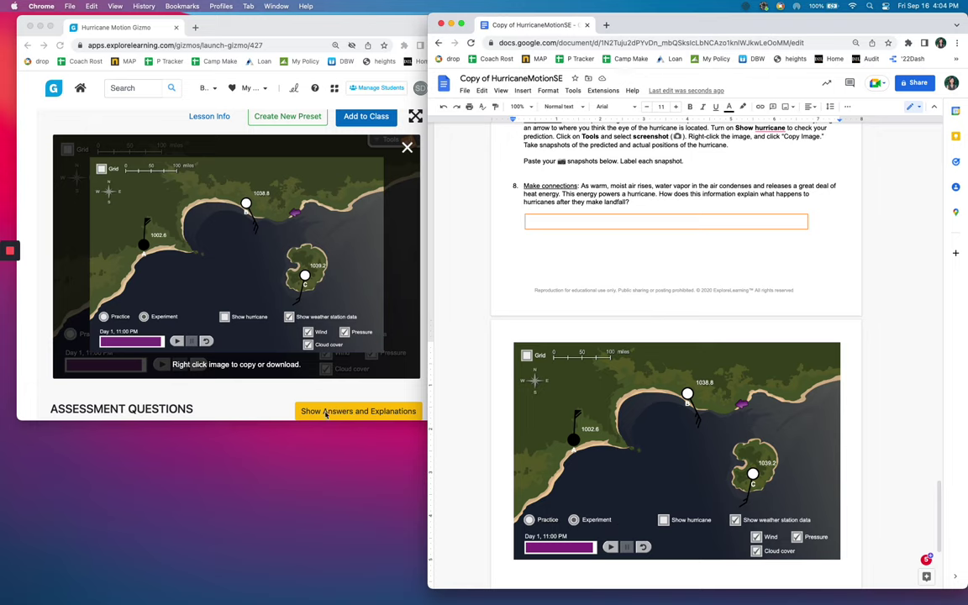
{"action": "mouse_move", "coordinate": [10, 252]}
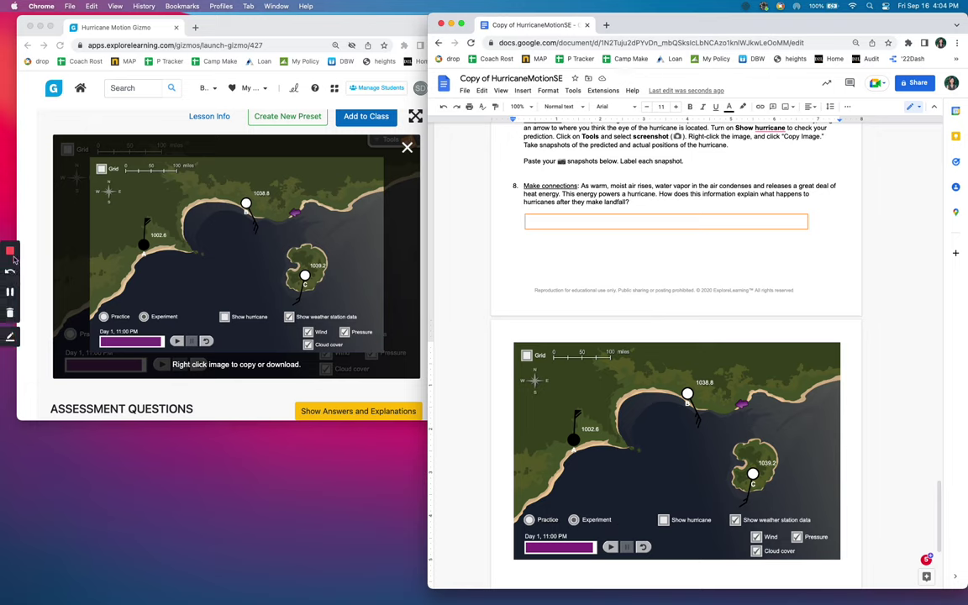